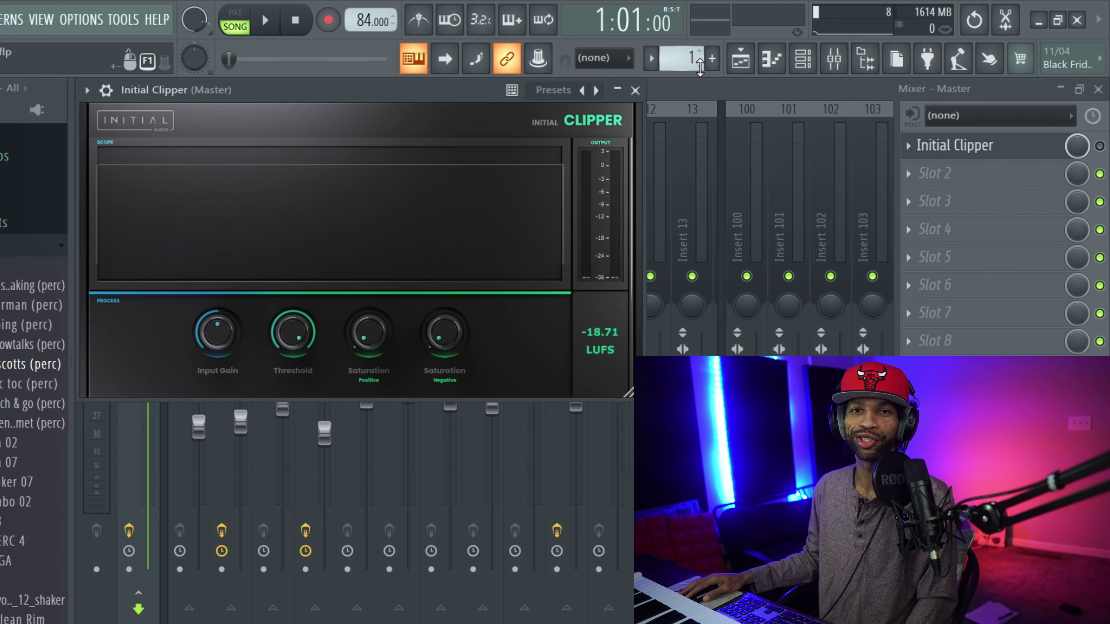
Step: Play the arrangement from bar 1 in the Playlist with the master clipper bypassed, and stop playback
click(741, 61)
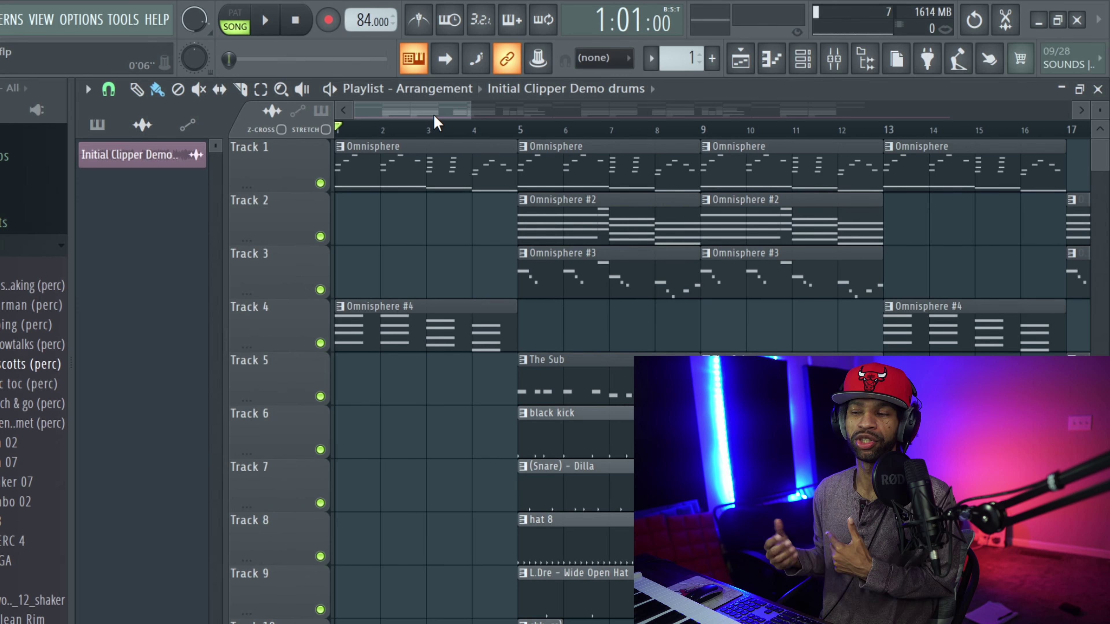
click(271, 22)
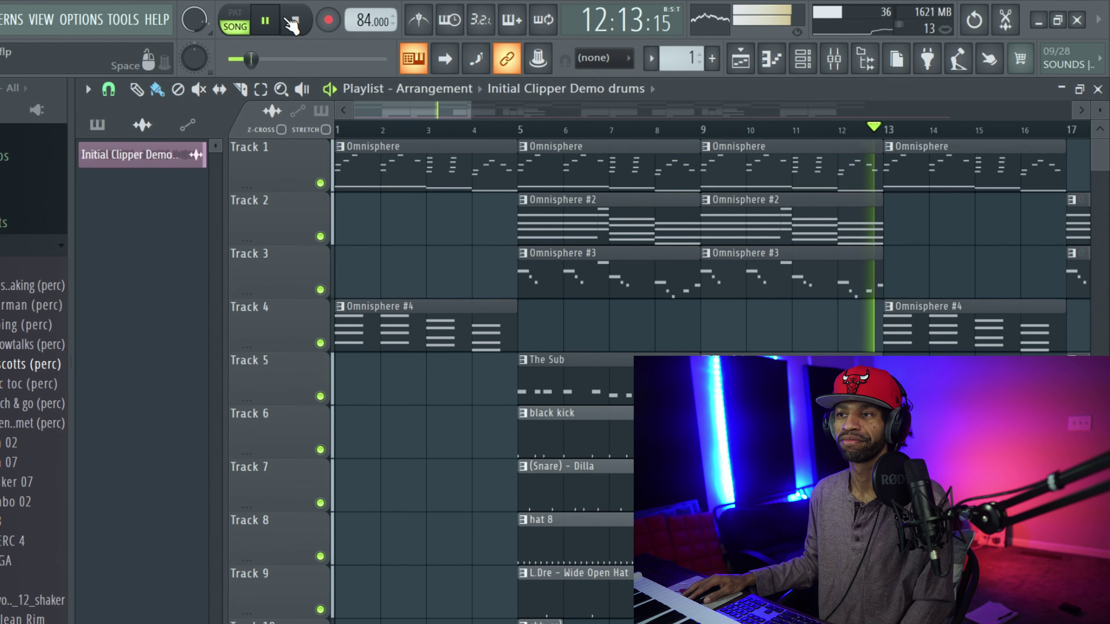
click(293, 24)
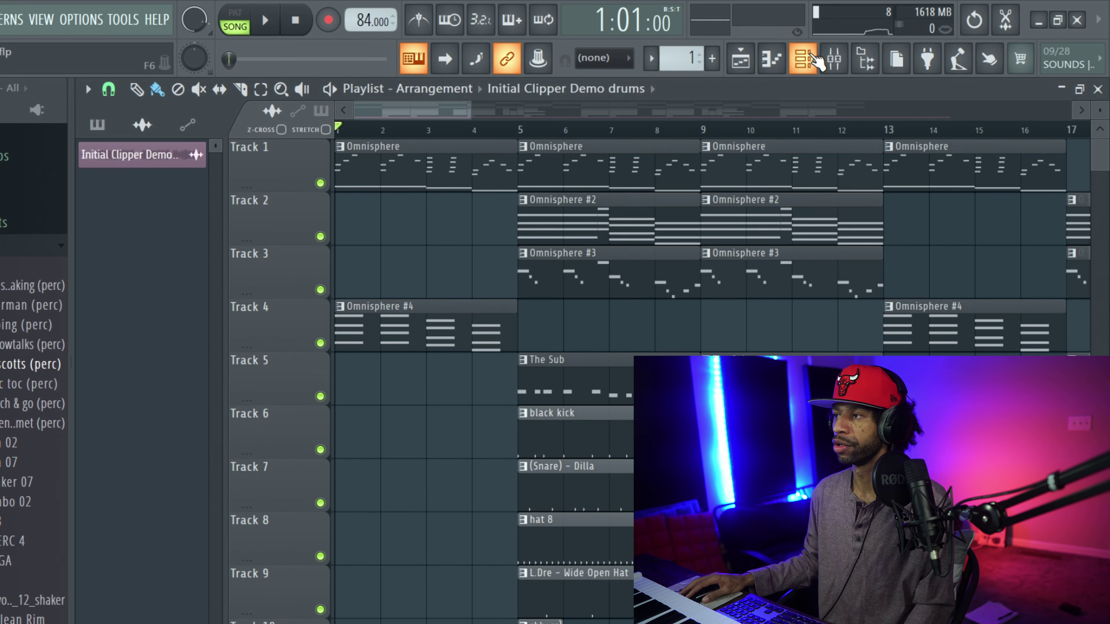
Step: Enable Initial Clipper on the master channel, play the intro while raising its positive saturation to 0.63, and stop playback
click(835, 66)
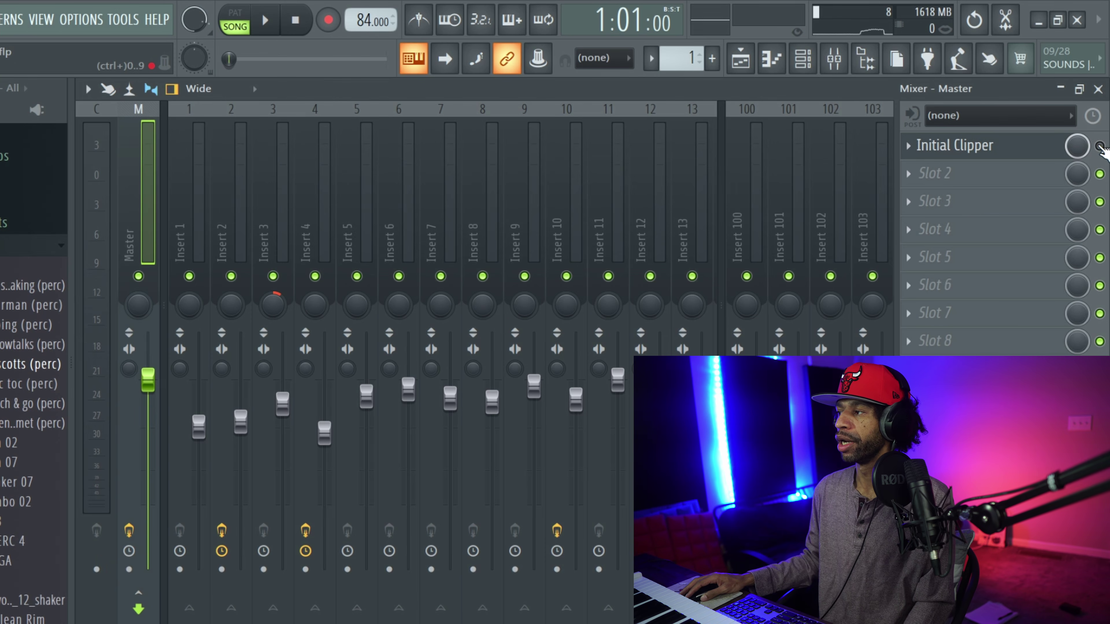
click(999, 151)
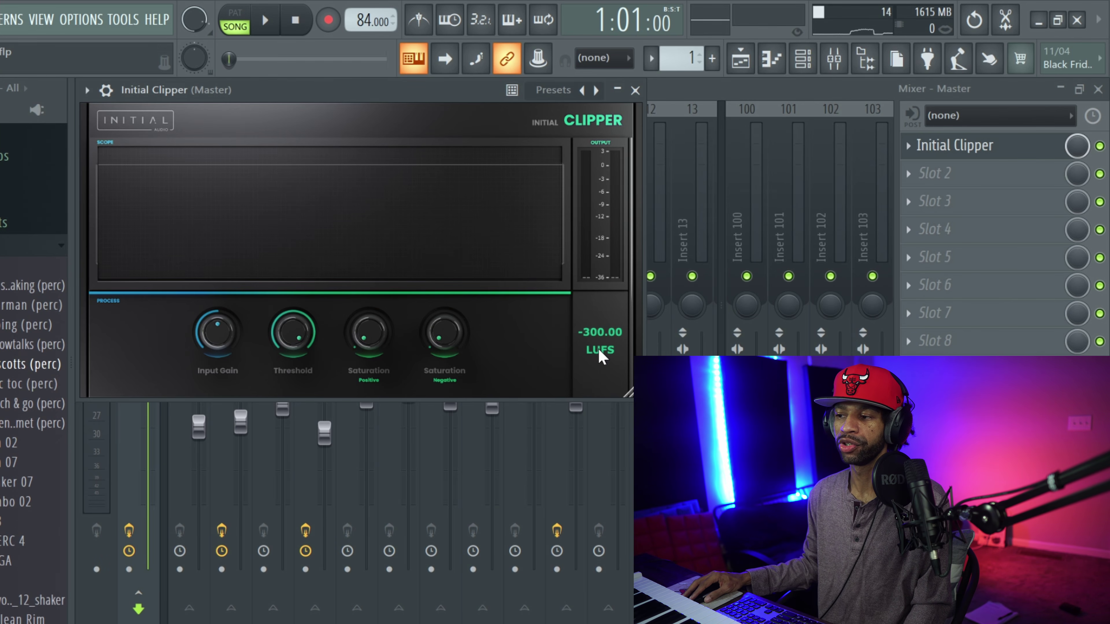
click(267, 21)
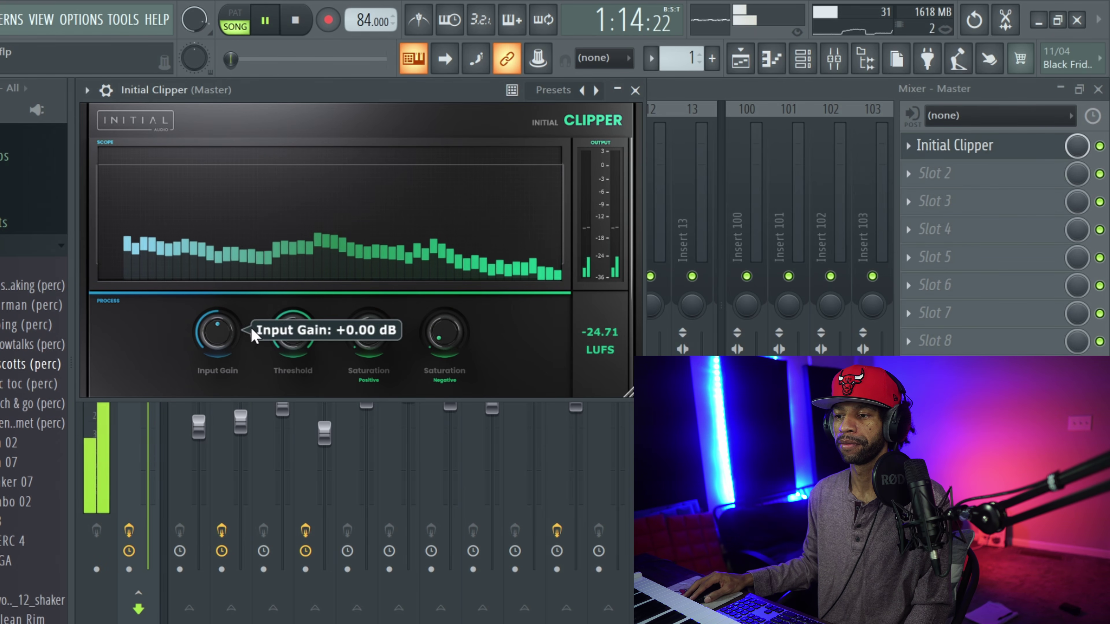
mouse_move(369, 332)
mouse_down()
mouse_move(368, 306)
mouse_move(371, 329)
mouse_up()
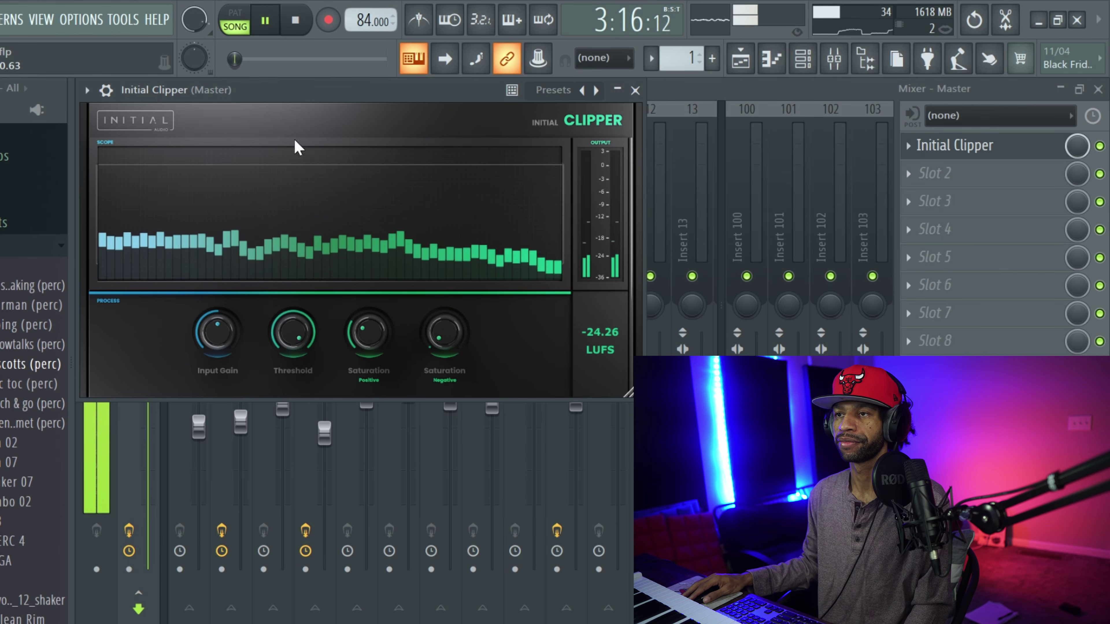
click(296, 22)
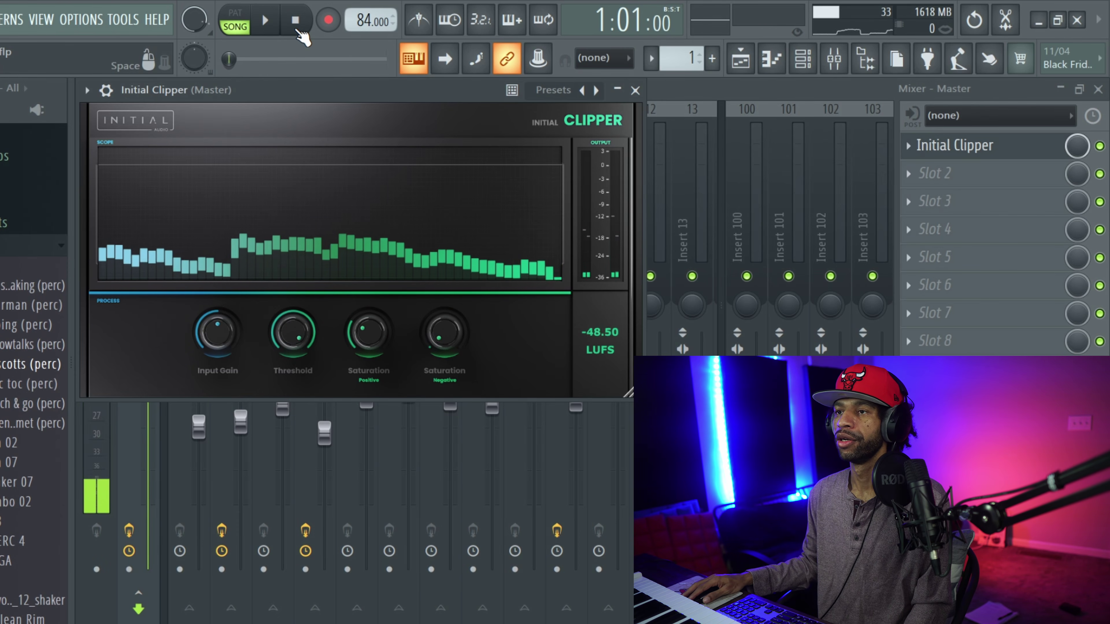
Step: Select bars 5 through 16 of the arrangement as the playback range, and reopen Initial Clipper on the master channel
click(740, 65)
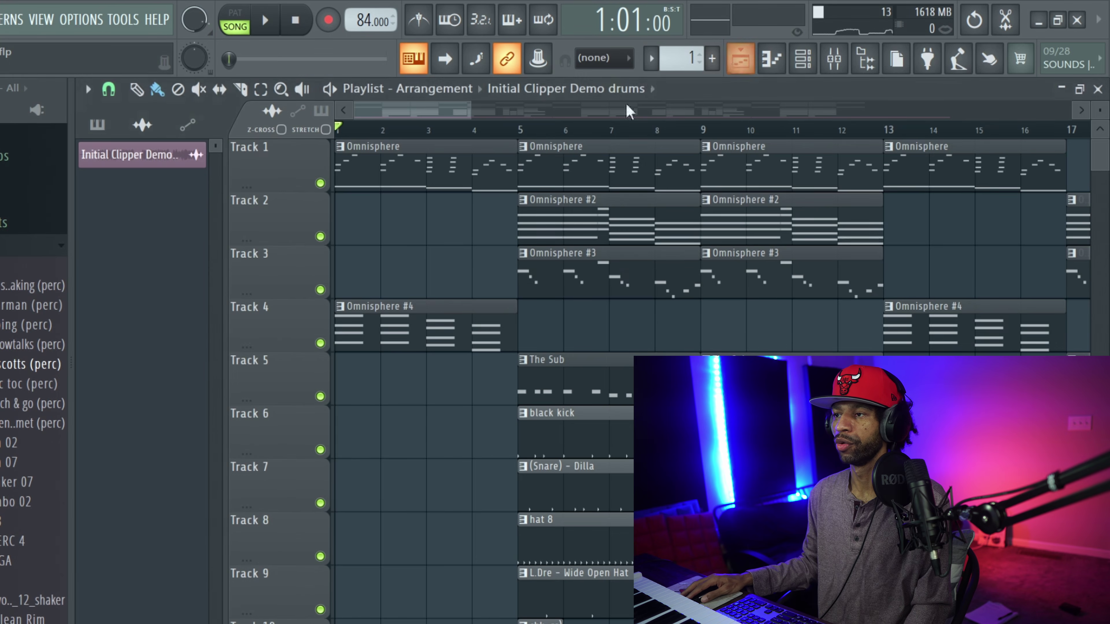
drag(519, 134, 1062, 162)
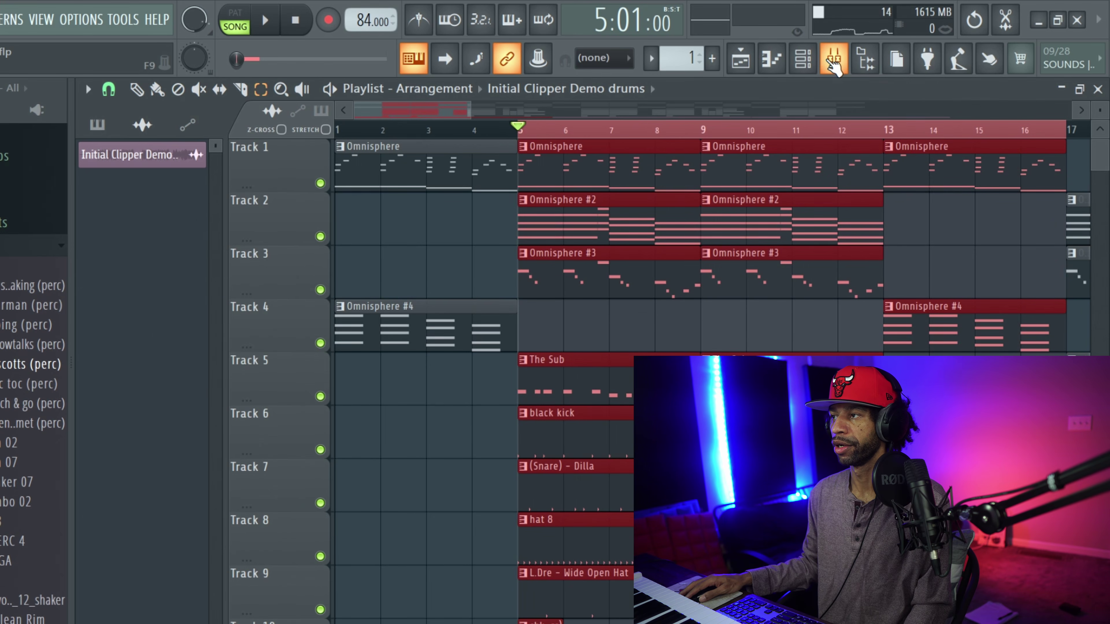
click(834, 59)
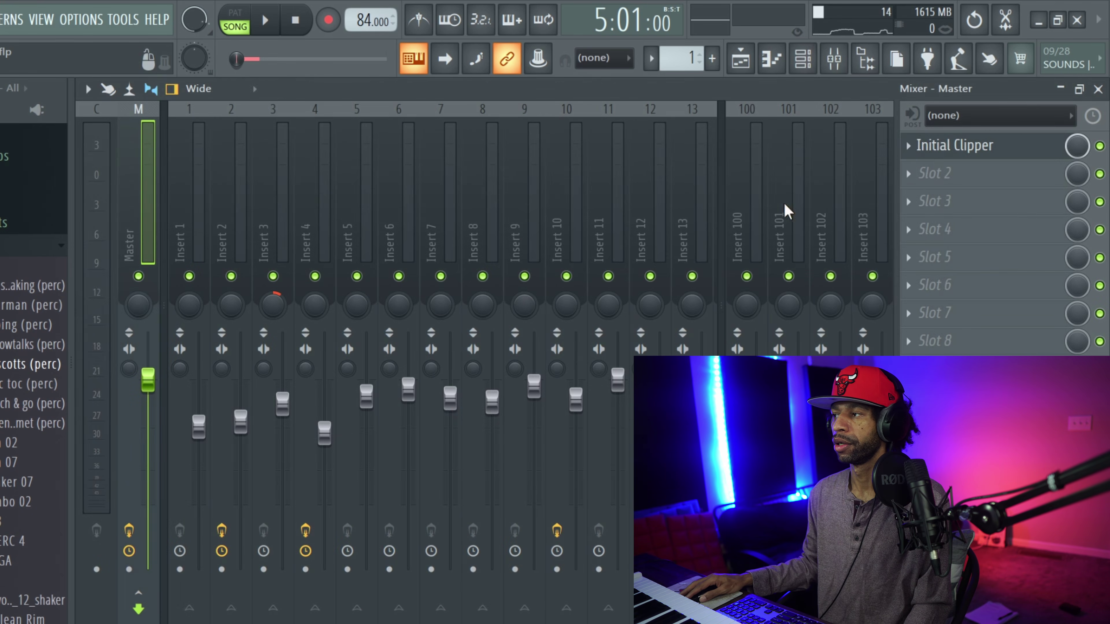
click(922, 148)
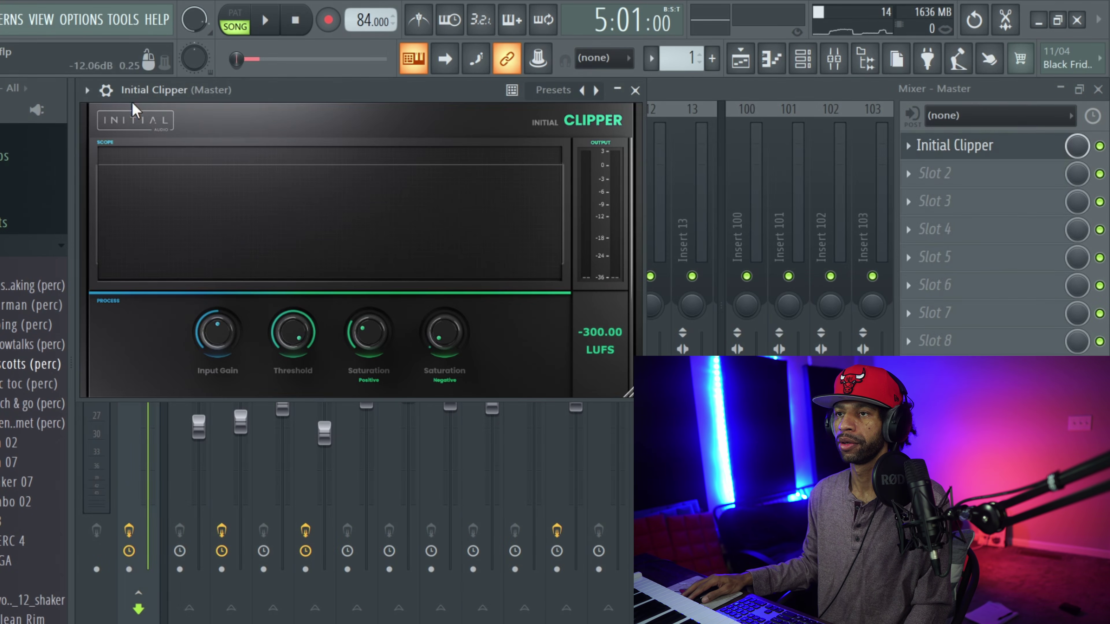
Step: Play the selected range while trying different saturation amounts and a higher input gain in Initial Clipper, and stop playback
click(266, 20)
drag(368, 333, 368, 281)
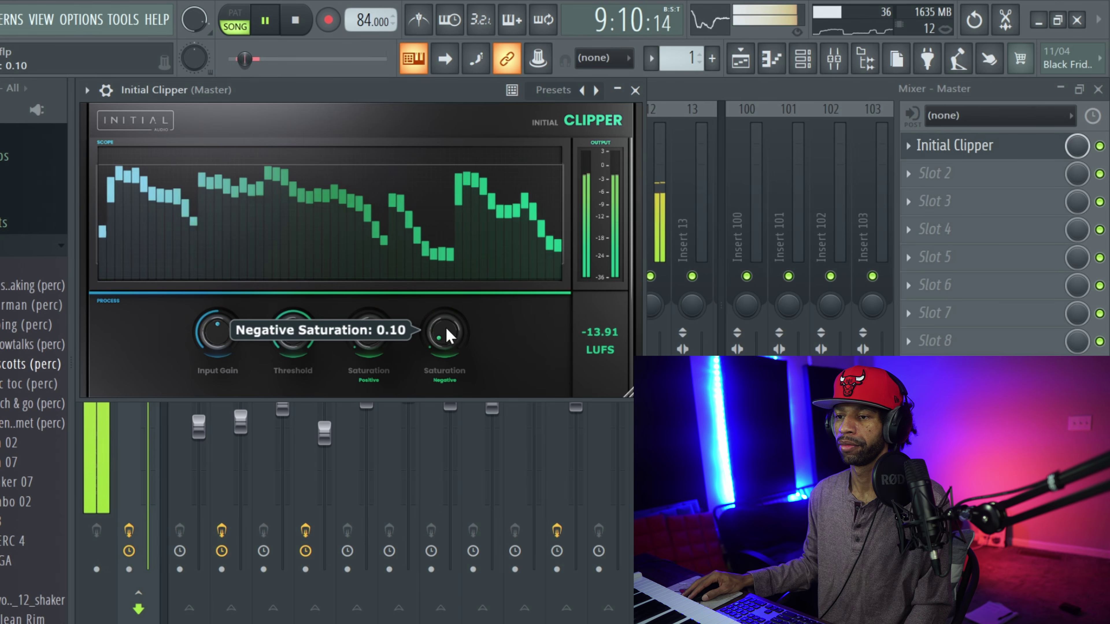
drag(216, 331, 217, 318)
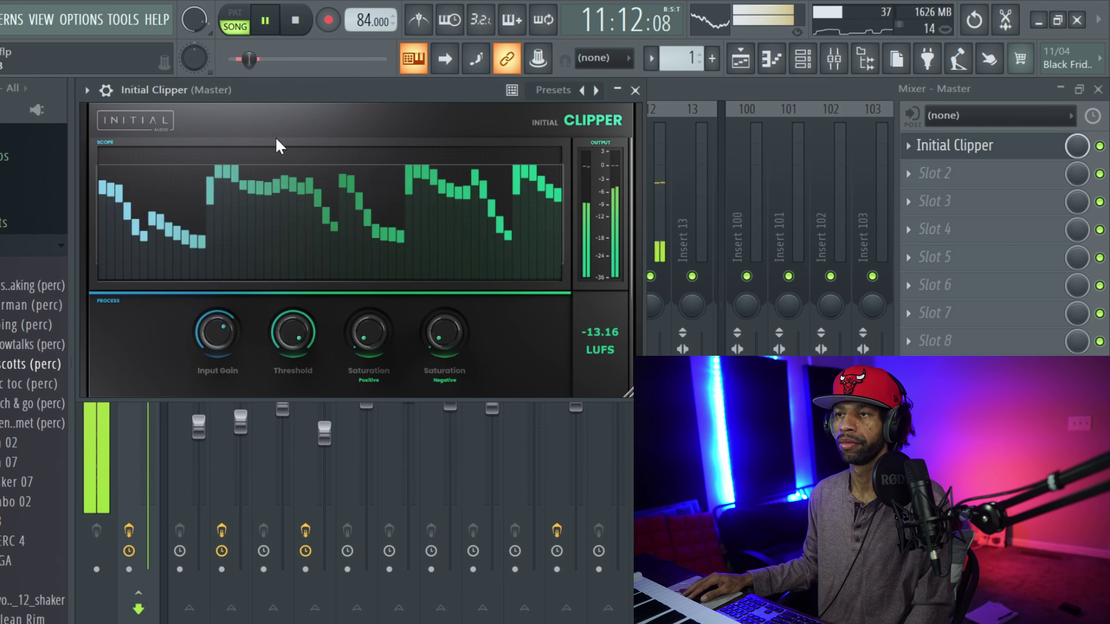
click(308, 21)
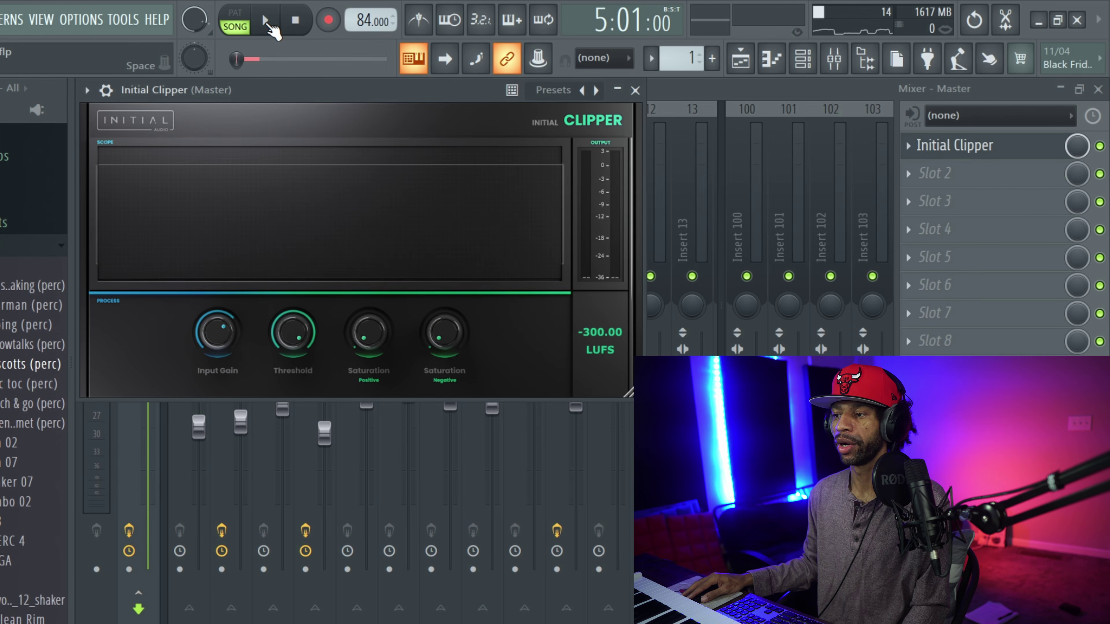
Step: Play the selected range again while adjusting Initial Clipper's input gain and lowering its threshold
mouse_move(241, 336)
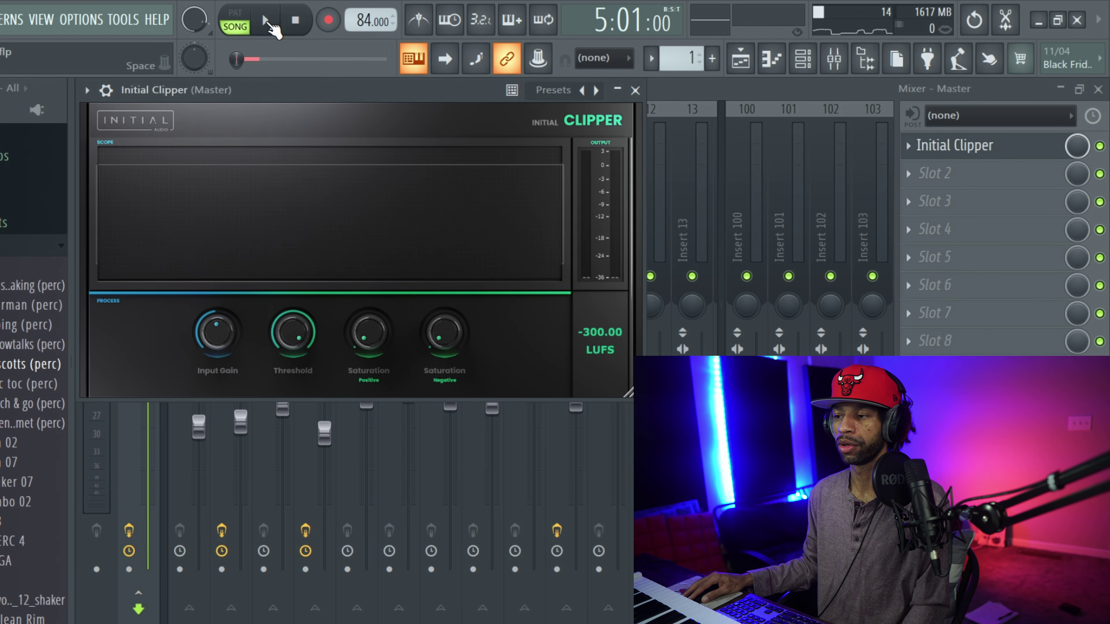
click(266, 21)
mouse_move(227, 328)
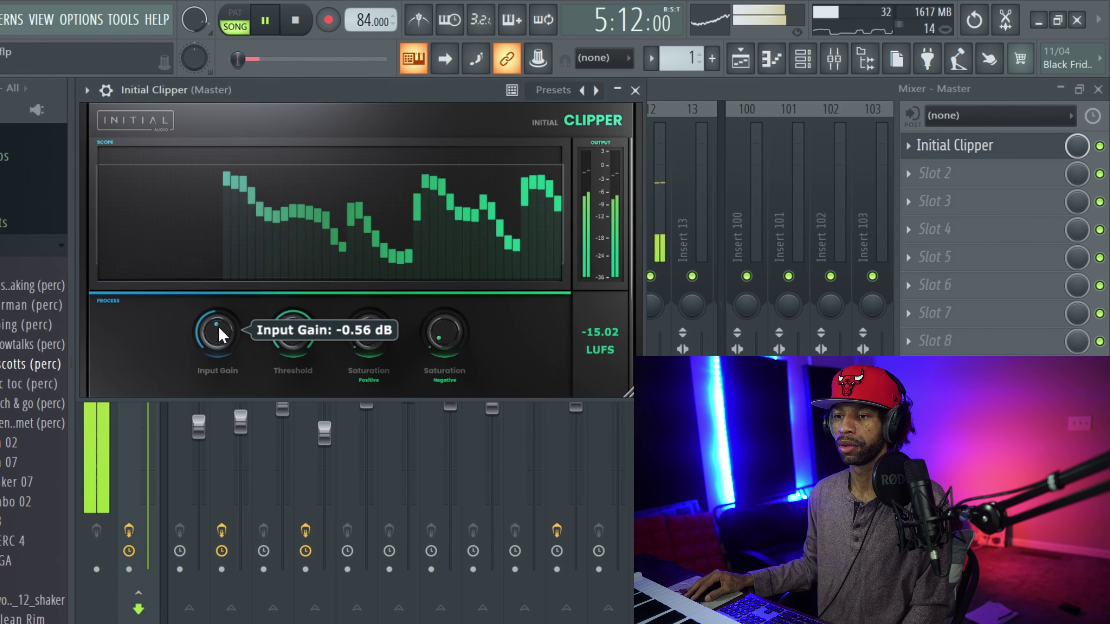
drag(220, 330, 219, 324)
drag(292, 331, 292, 373)
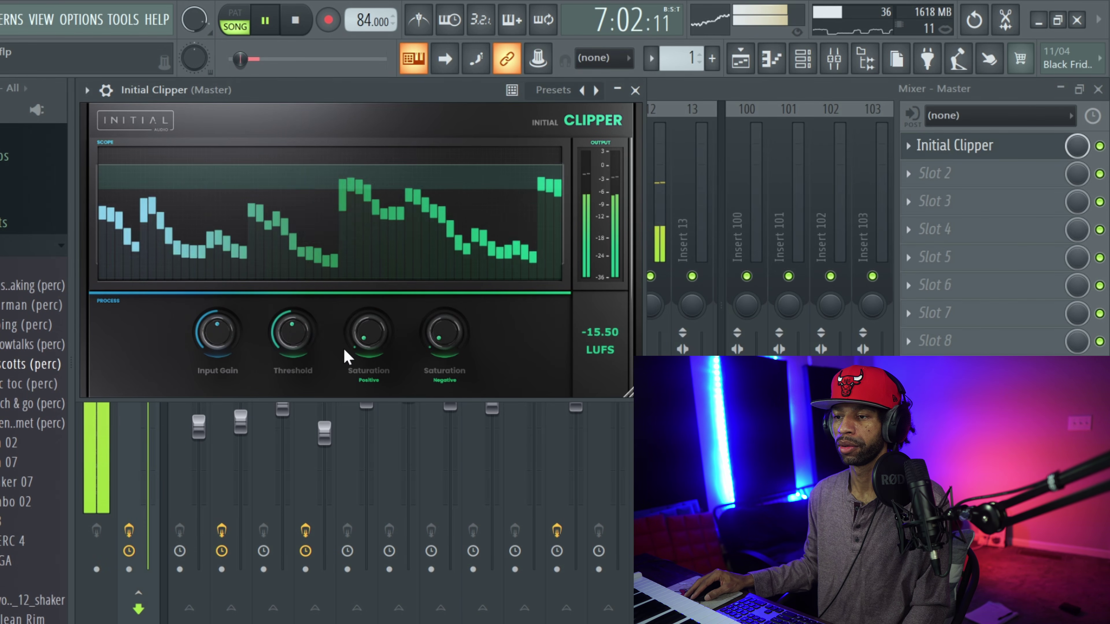
Step: Raise the positive and negative saturation slightly, lower the input gain a little, and stop playback
drag(368, 339, 368, 326)
mouse_move(431, 340)
drag(430, 340, 432, 323)
drag(238, 326, 239, 334)
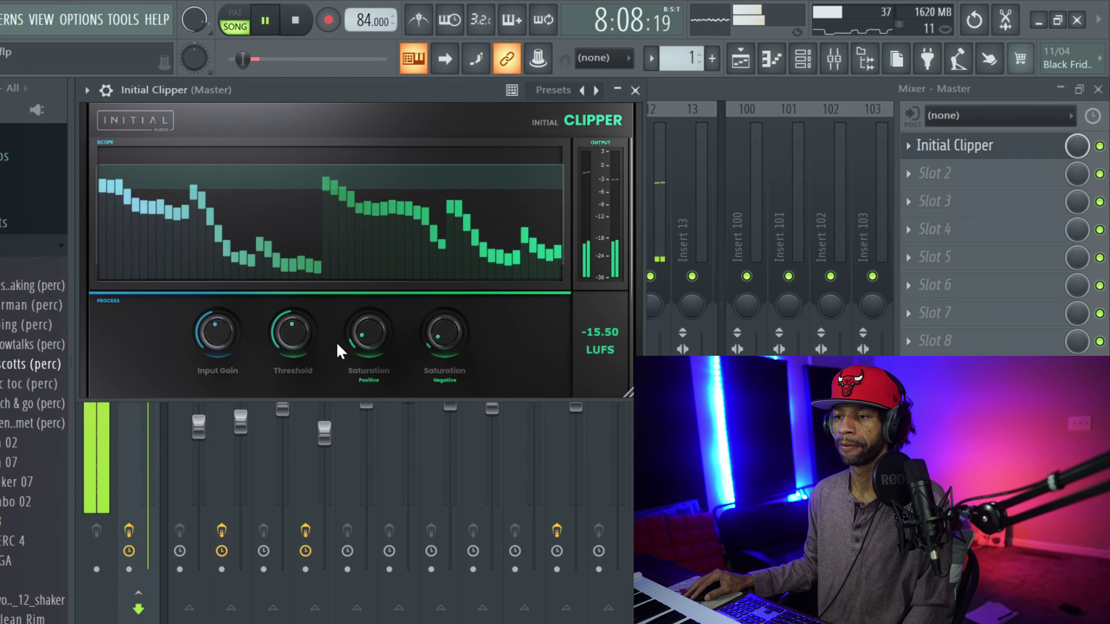
click(296, 21)
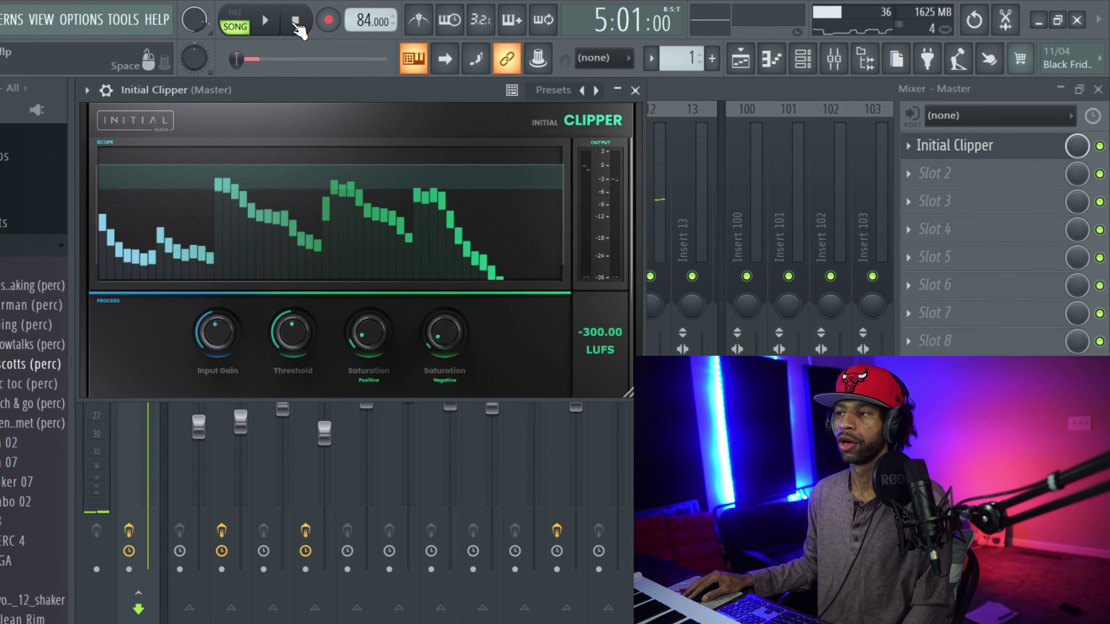
Step: Solo Insert 5 in the mixer and reset both saturation amounts of the master's Initial Clipper to 0.10
click(690, 96)
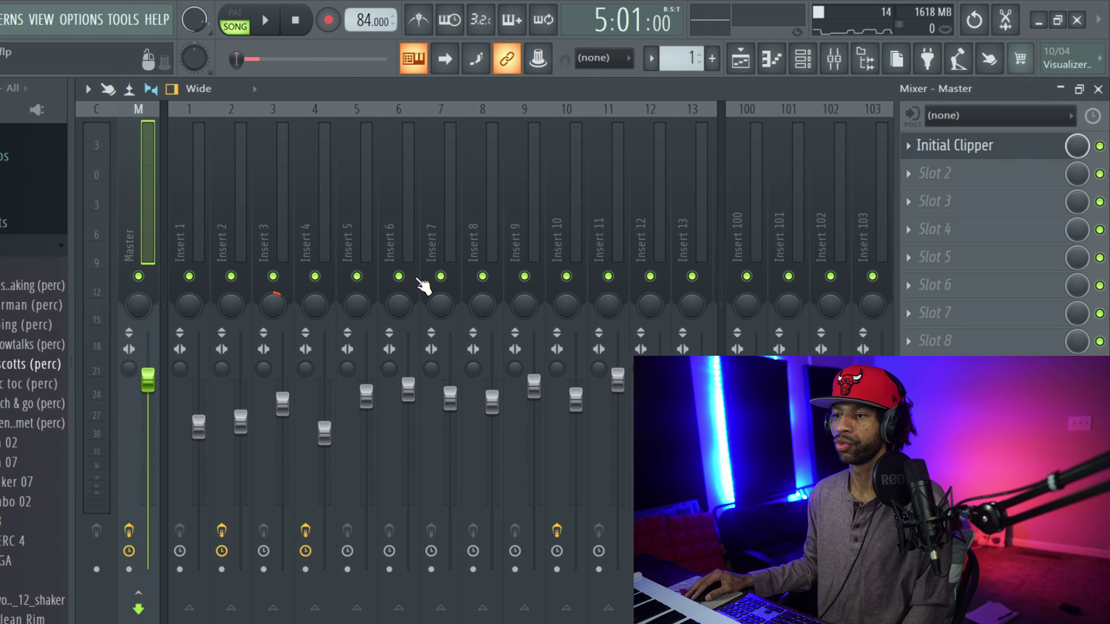
right_click(357, 276)
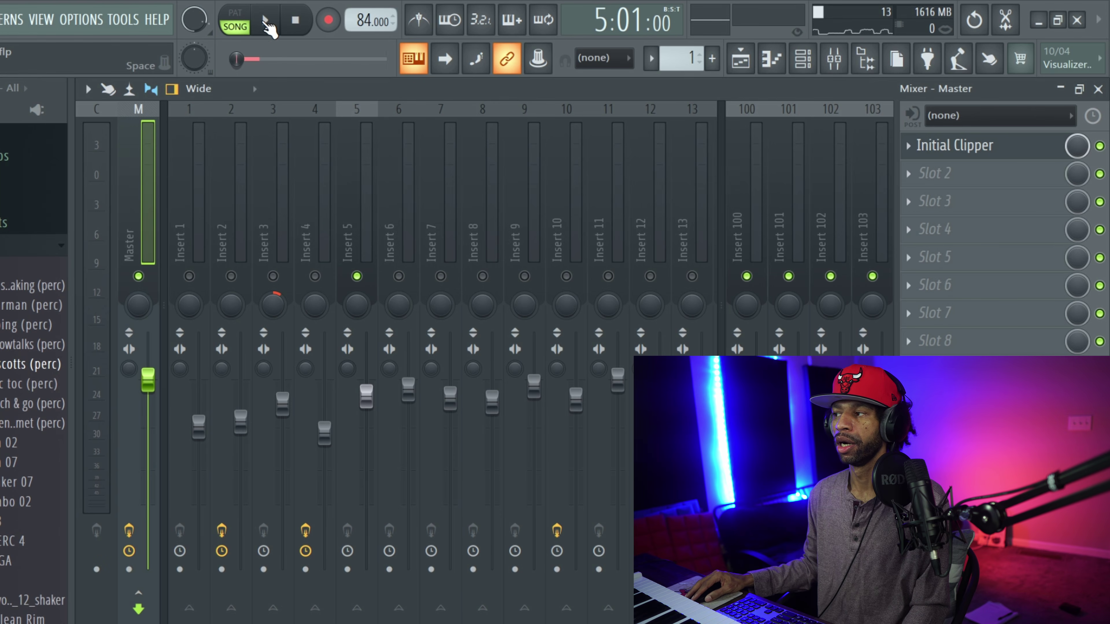
click(1004, 159)
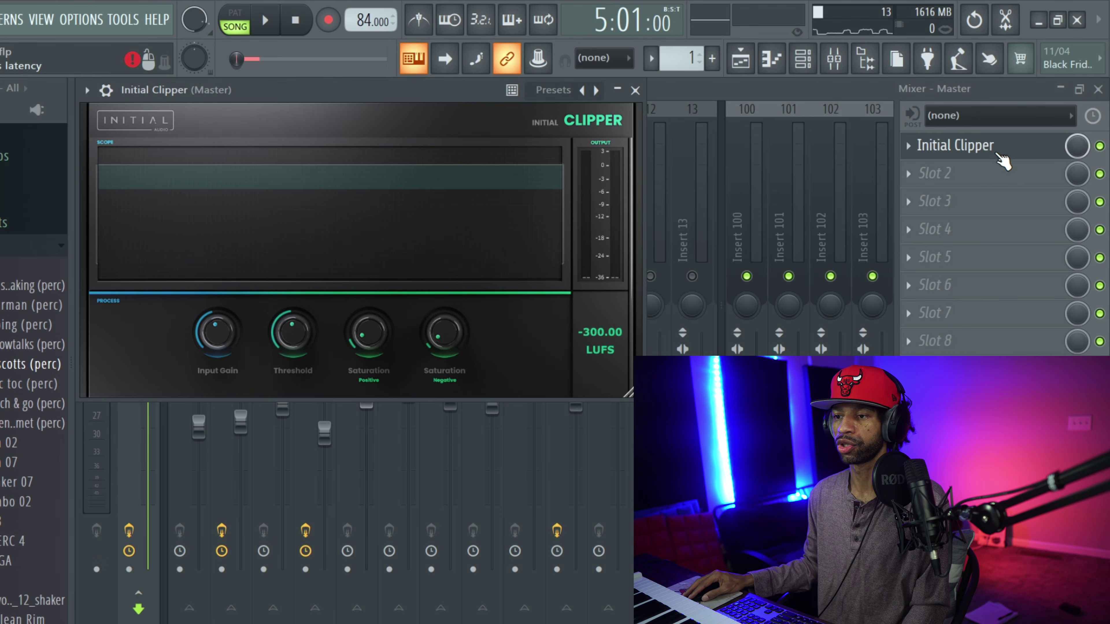
mouse_move(387, 336)
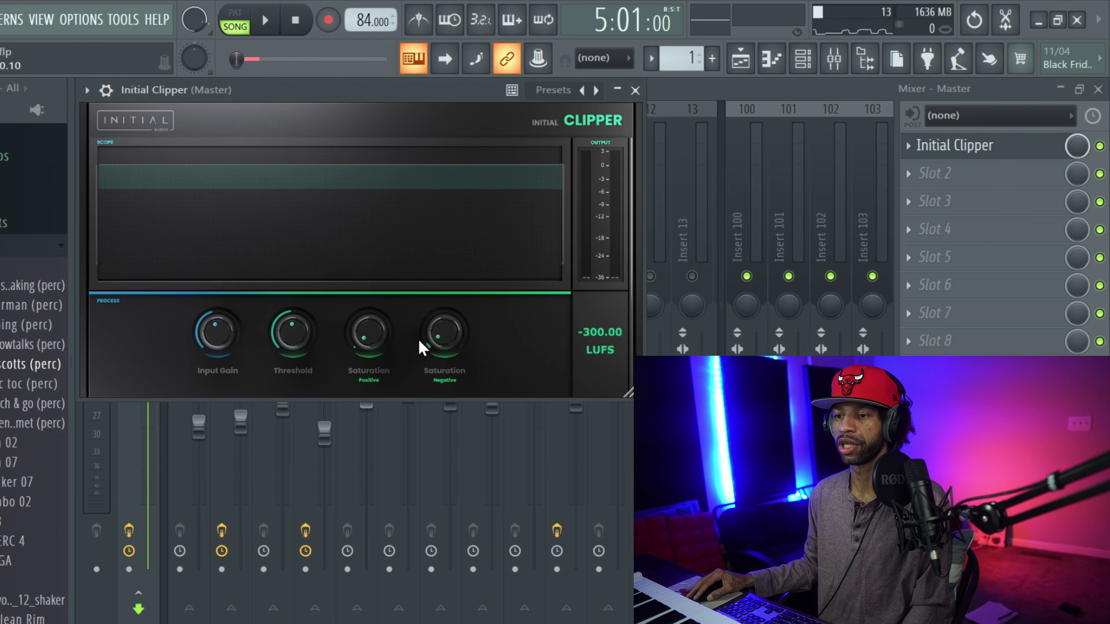
mouse_move(448, 338)
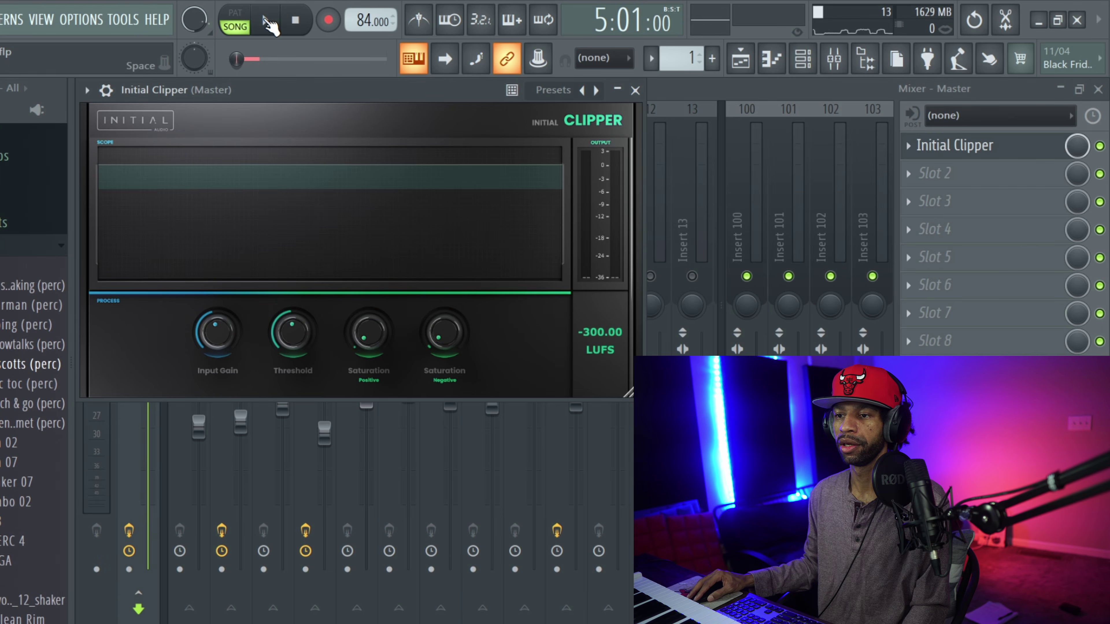
Step: Play the soloed Insert 5 and compare its sound with Initial Clipper enabled and bypassed
click(267, 21)
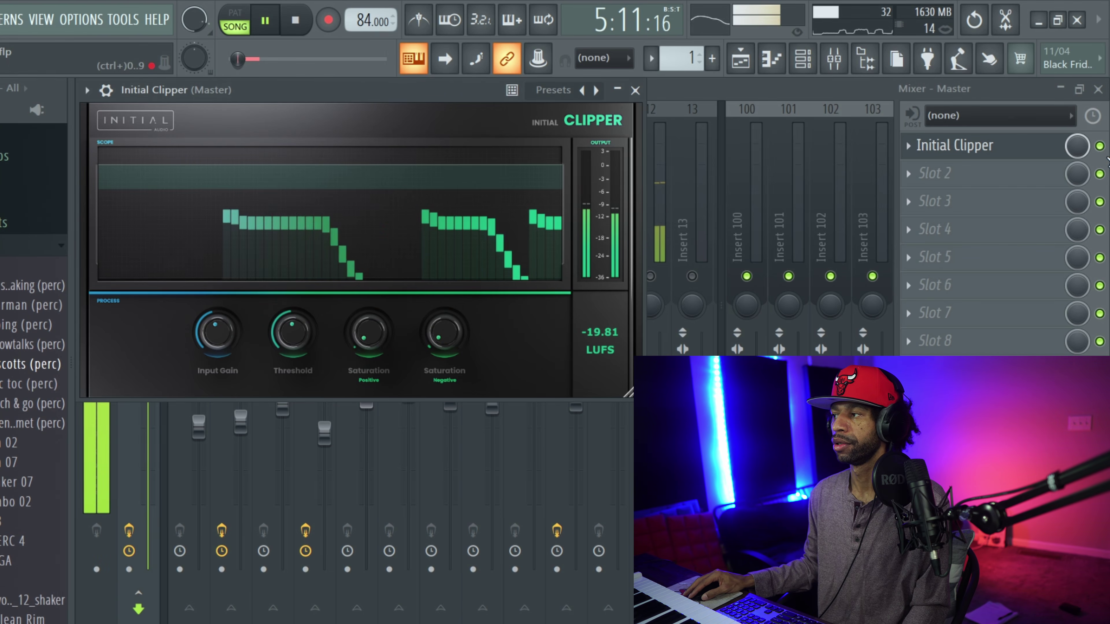
click(1100, 146)
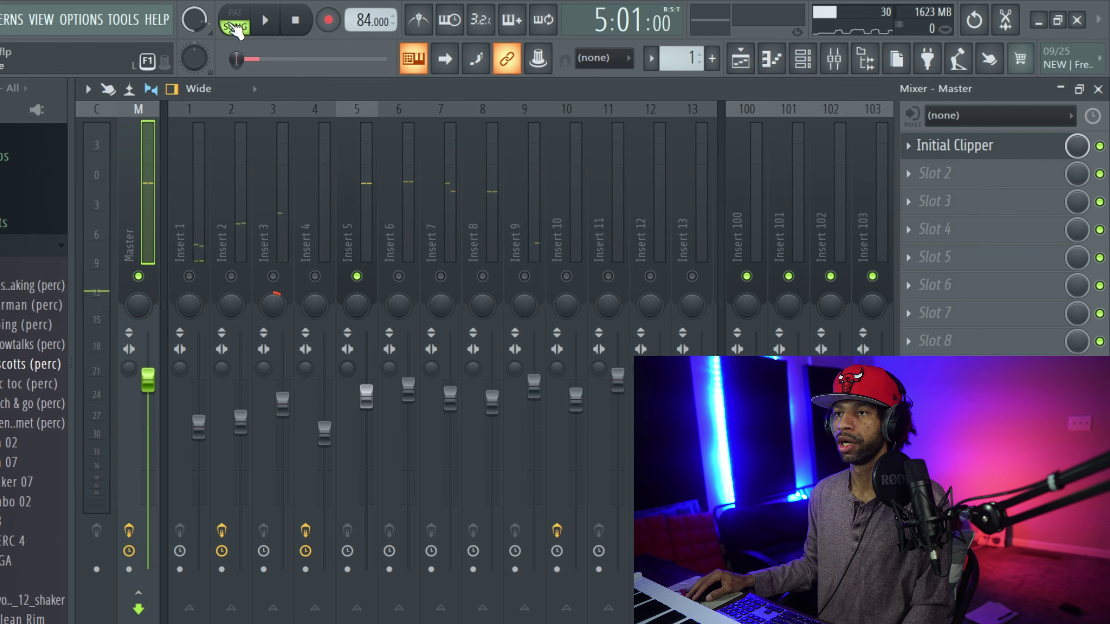
click(265, 22)
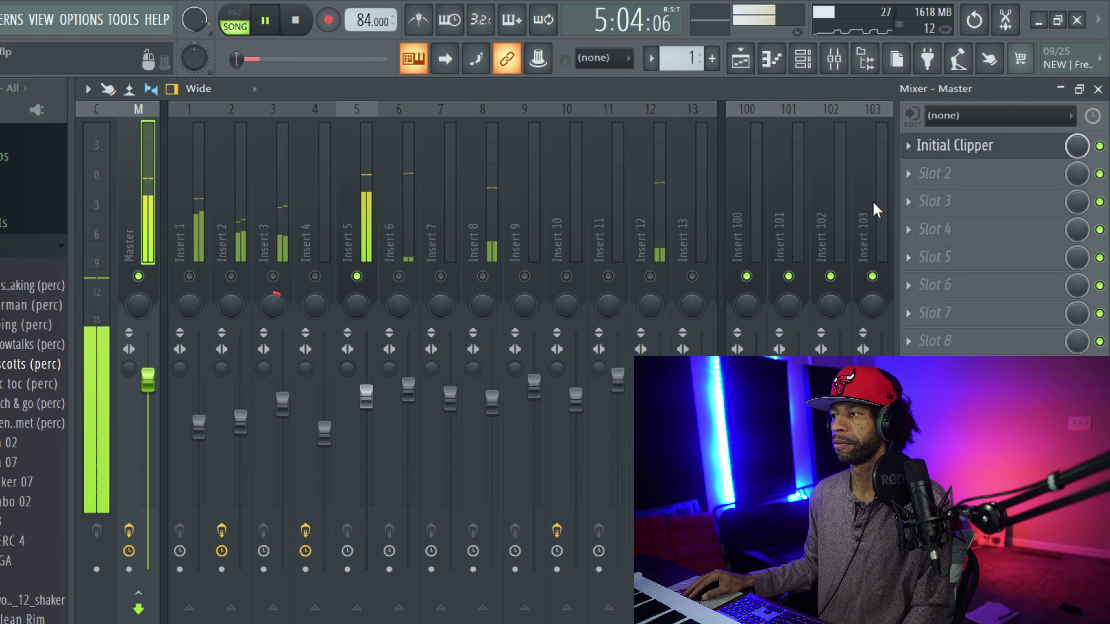
Step: In Initial Clipper, try strong positive and negative saturation, return positive saturation to its low setting, and reduce negative saturation to a moderate amount
click(955, 151)
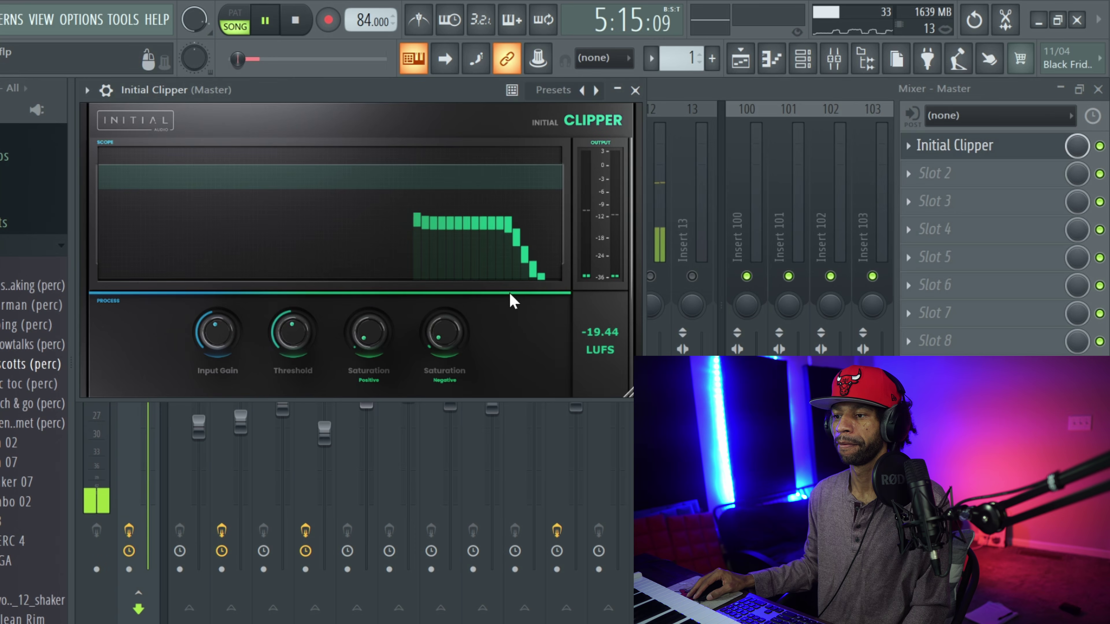
drag(368, 332, 368, 184)
drag(443, 332, 444, 269)
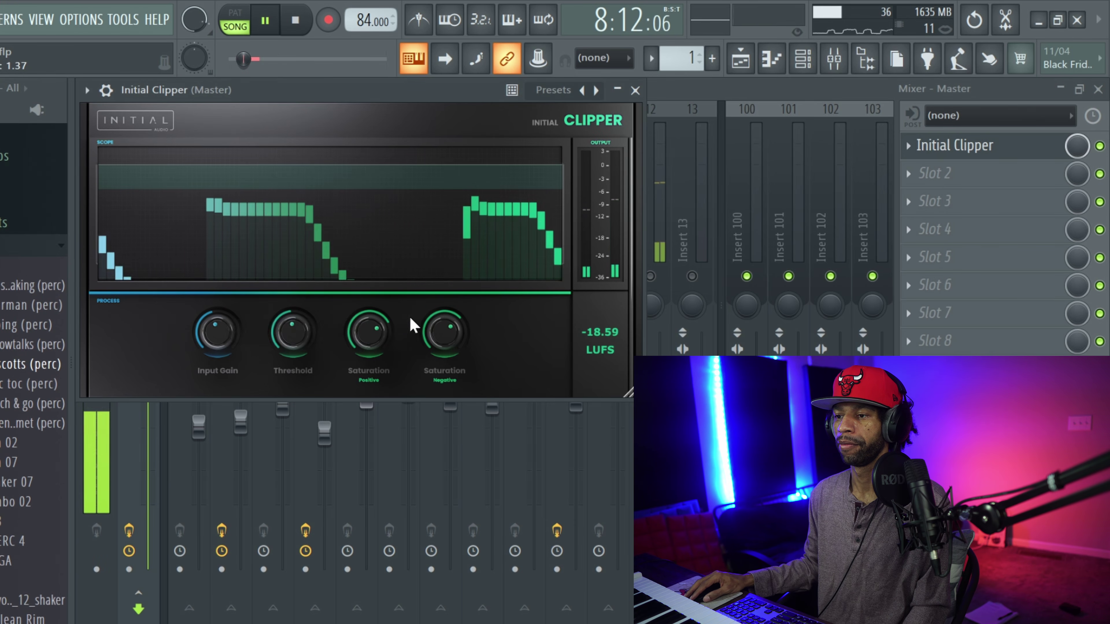
mouse_move(389, 337)
drag(368, 333, 368, 332)
mouse_move(459, 337)
mouse_down()
mouse_move(459, 313)
mouse_move(458, 357)
mouse_up()
Step: Raise Initial Clipper's input gain, fine-tune its threshold slightly upward, and stop playback
drag(216, 331, 216, 311)
drag(292, 331, 292, 326)
drag(223, 337, 223, 334)
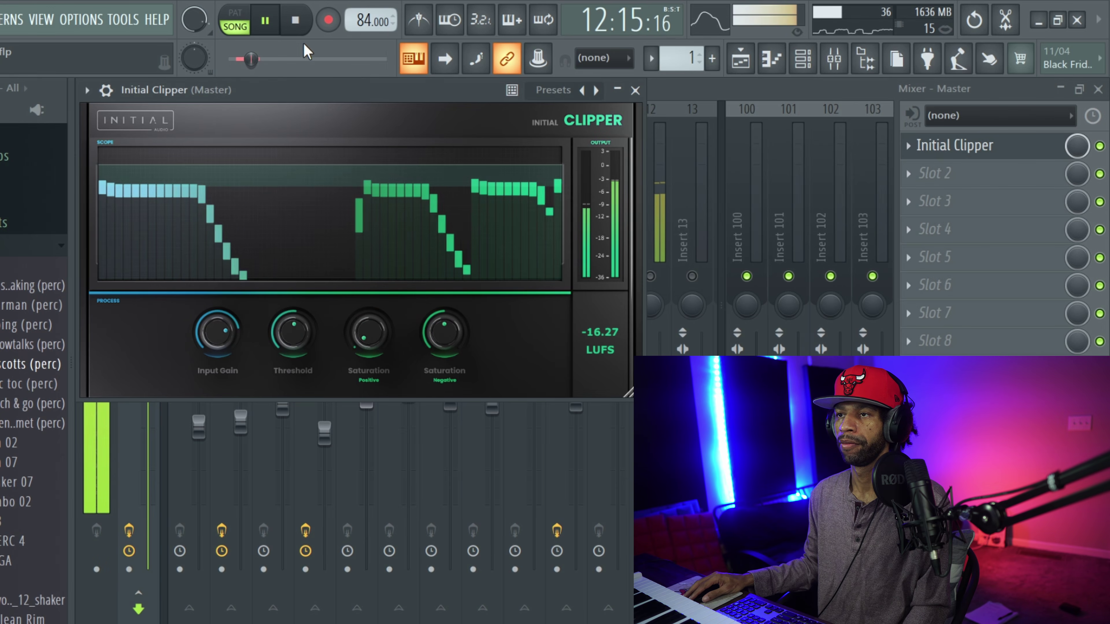
click(295, 21)
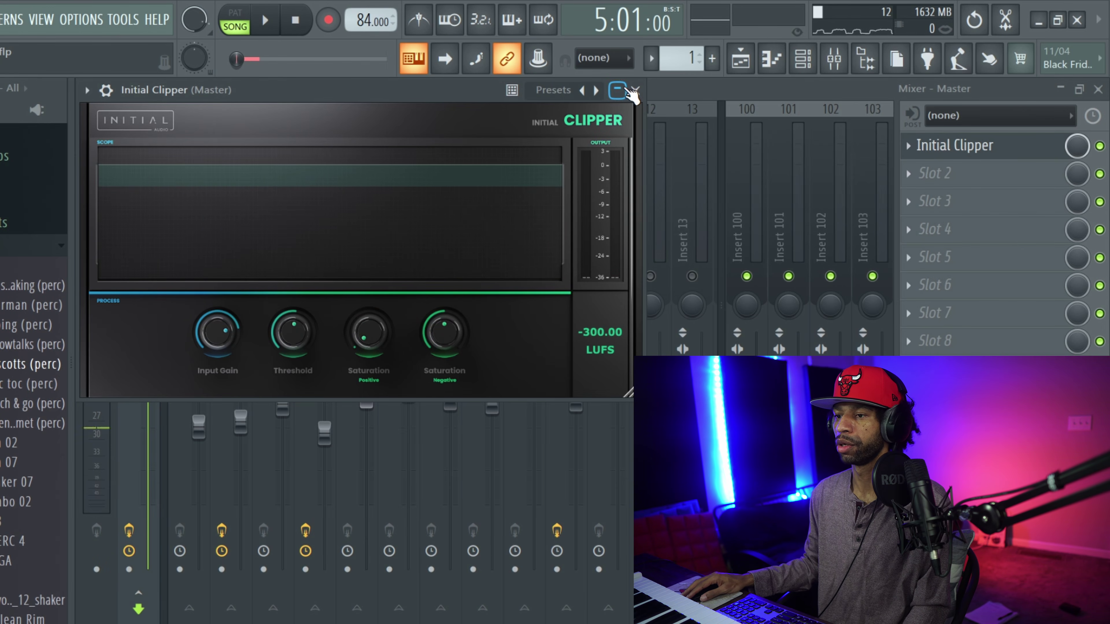
Step: Solo Insert 12 with Initial Clipper bypassed, play the selected range, and show the Playlist
click(652, 277)
click(357, 276)
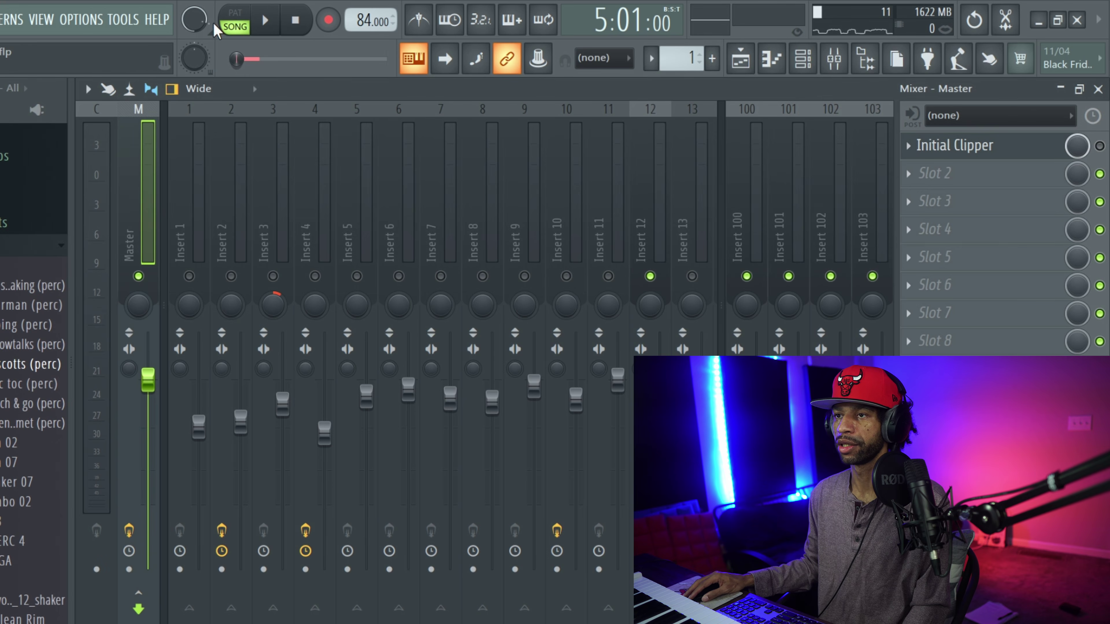
click(270, 21)
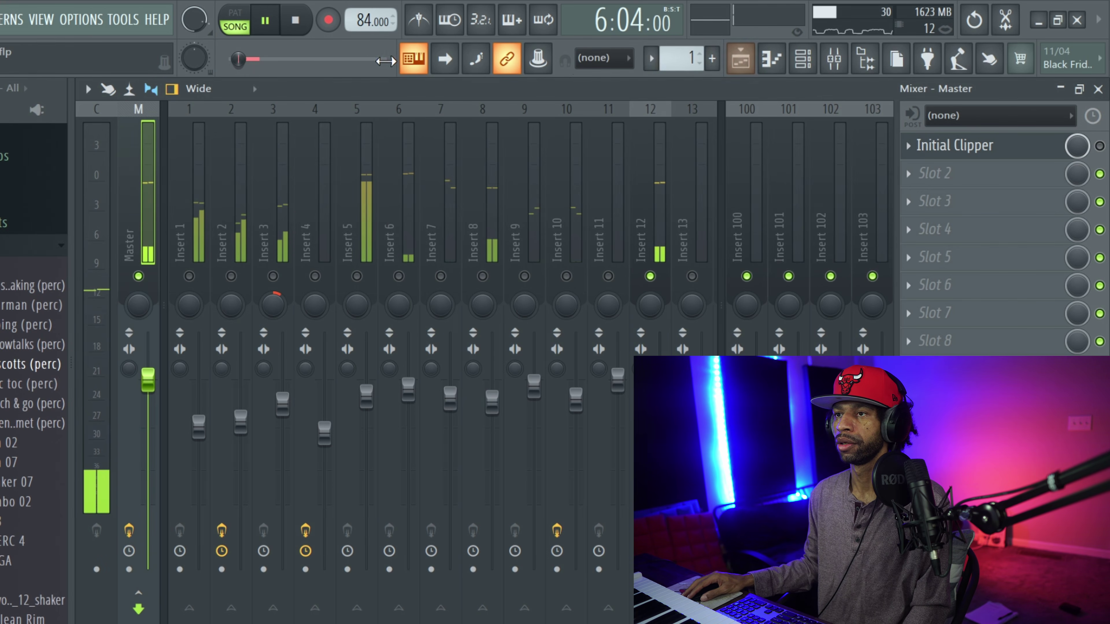
click(741, 58)
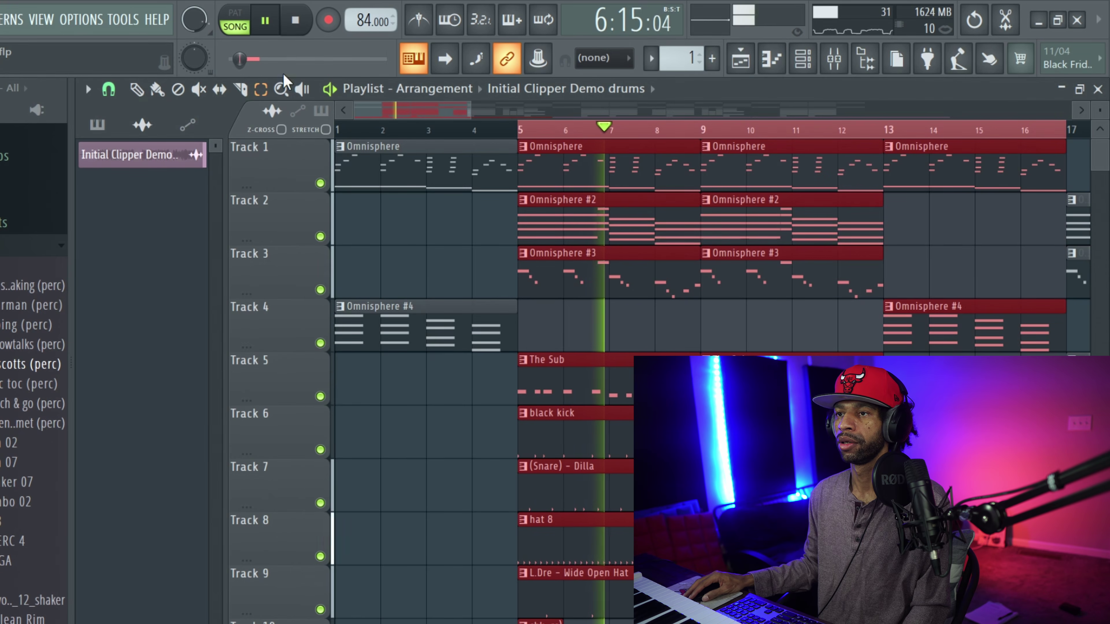
Step: Set the Playlist time selection to bars 5 through 12 and stop playback
drag(522, 129, 867, 101)
key(space)
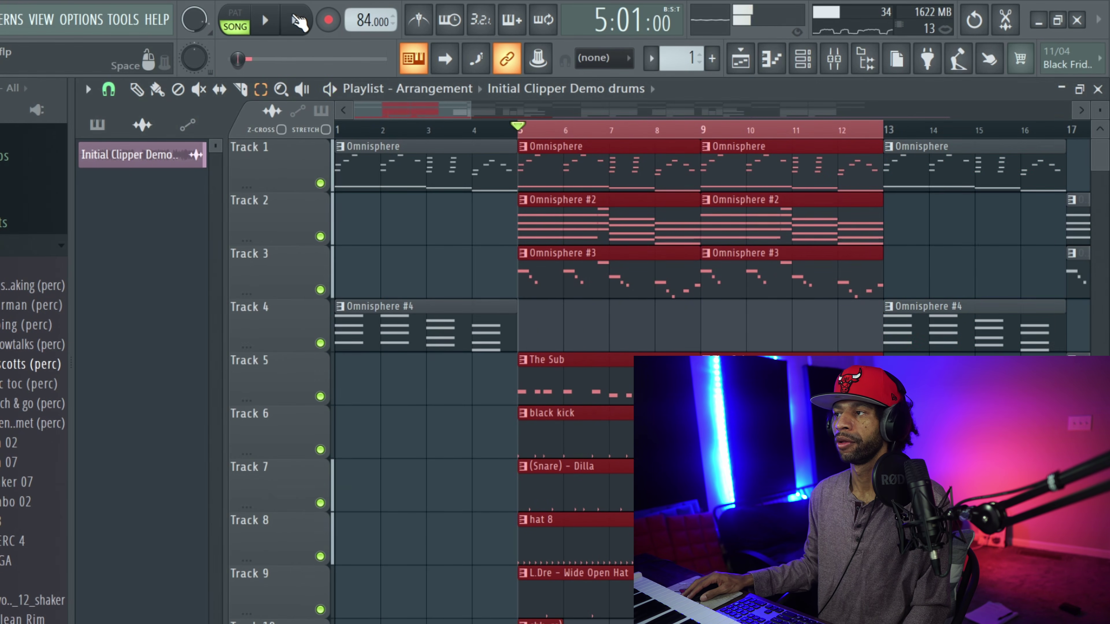
Step: Enable Initial Clipper on the Master track and lower its negative saturation to a minimal amount
click(834, 57)
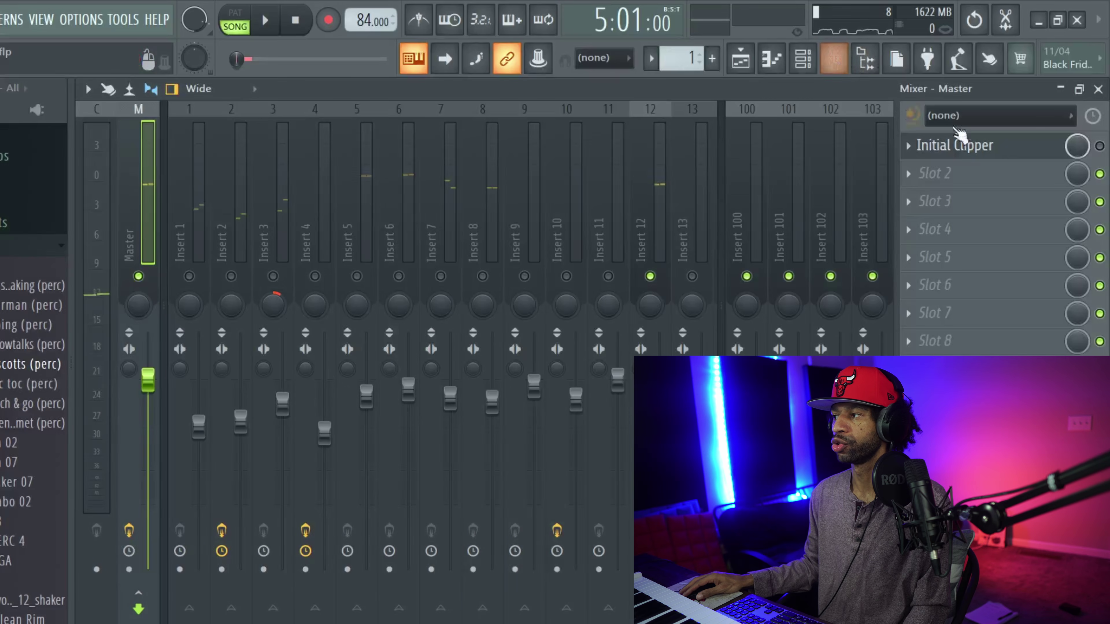
click(964, 147)
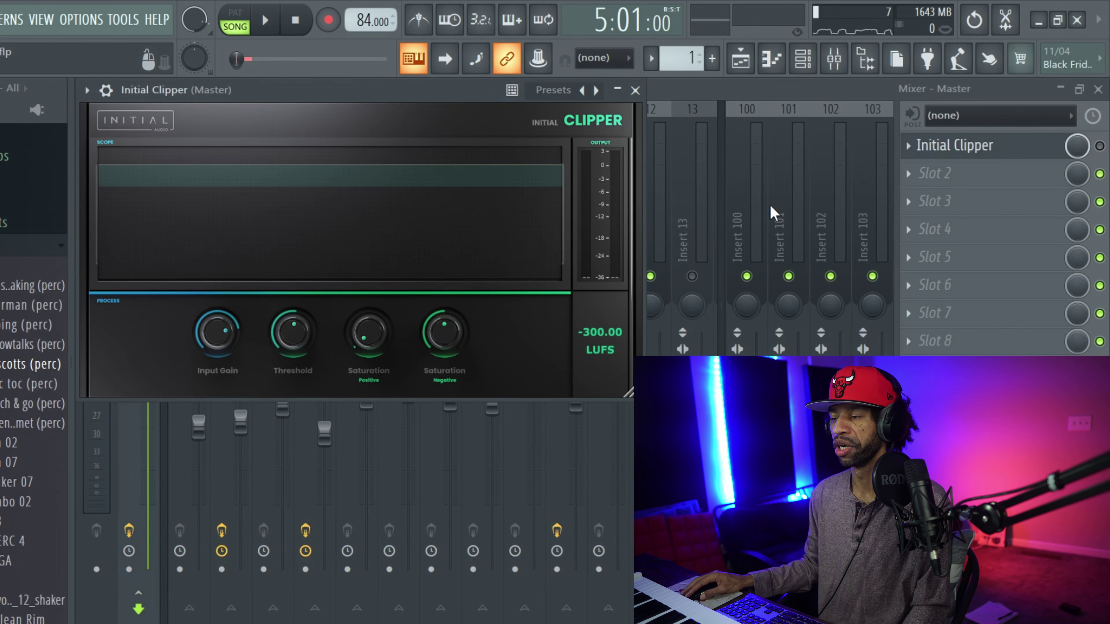
click(1100, 147)
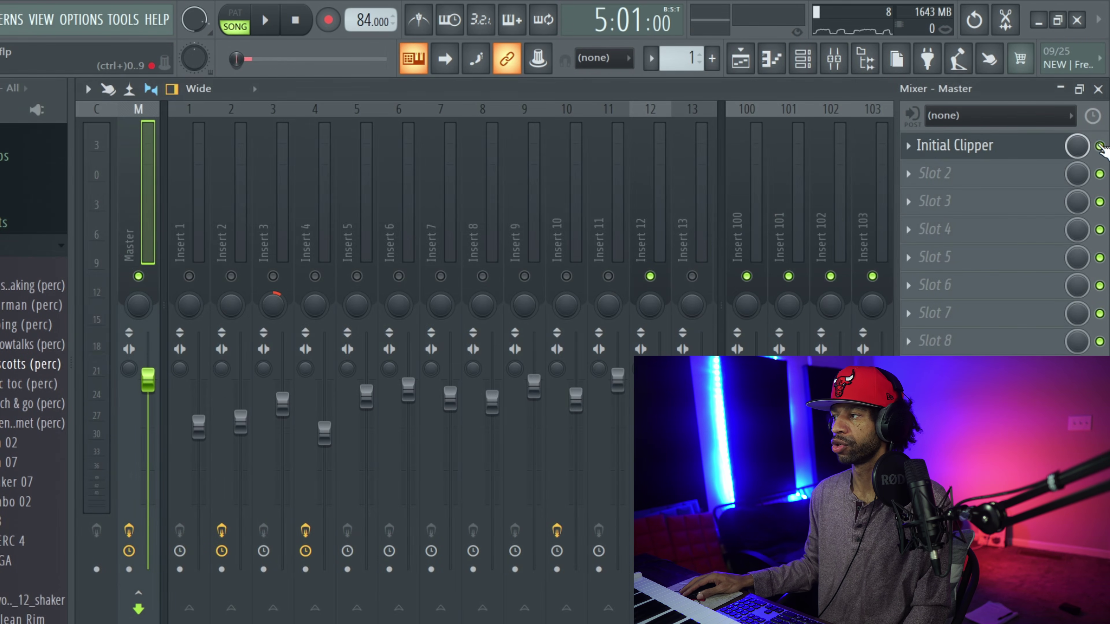
click(949, 148)
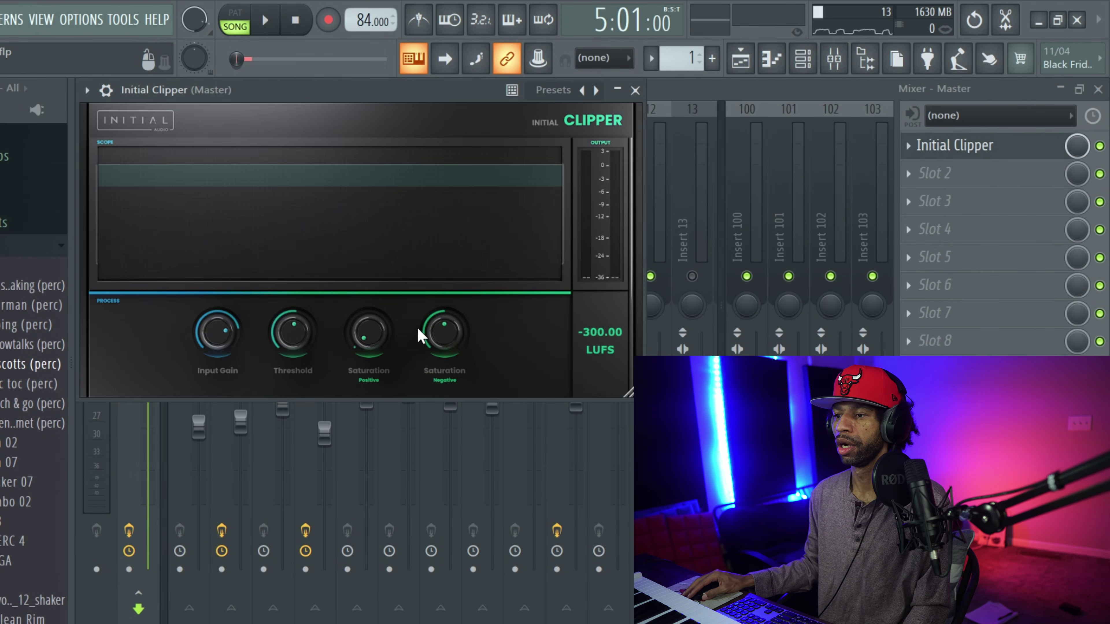
drag(443, 332, 442, 335)
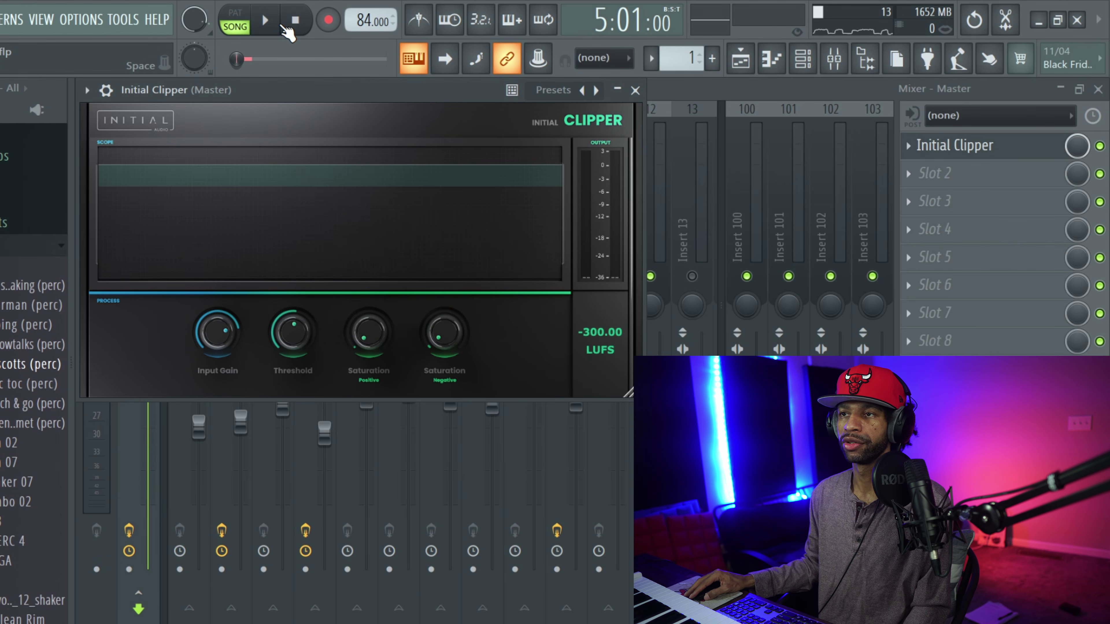
Step: Play the soloed Insert 12 while slightly reducing the Master clipper's input gain, raising positive saturation, and setting negative saturation to 0.75
click(265, 21)
drag(217, 331, 216, 330)
drag(366, 331, 366, 302)
drag(431, 327, 430, 305)
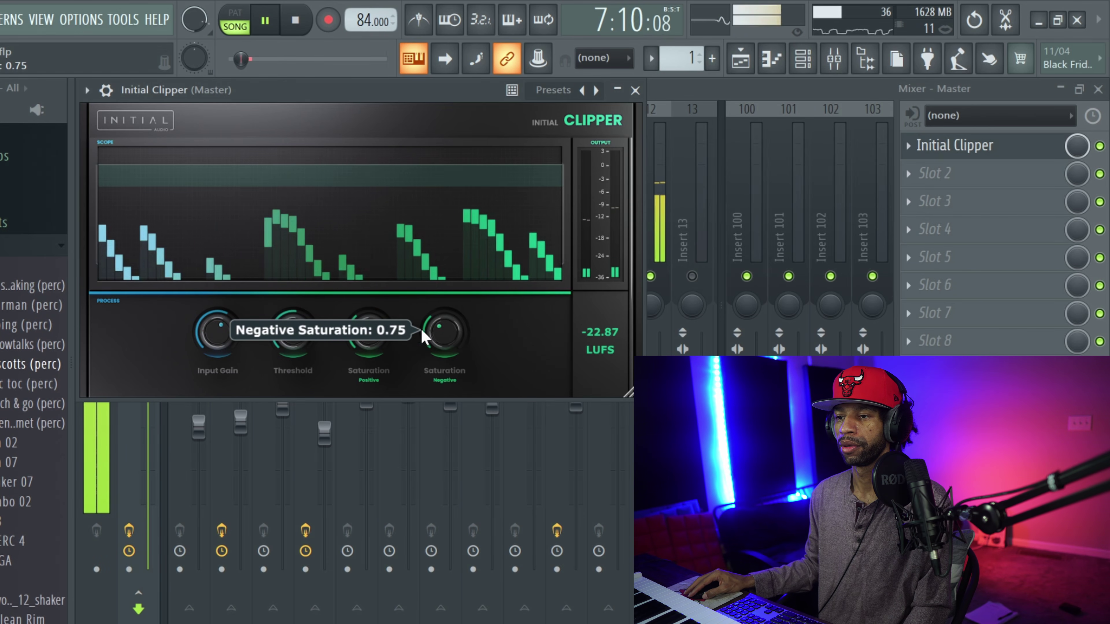
Step: Fine-tune the Master clipper's input gain and both saturation amounts by ear and stop playback
drag(214, 339, 215, 333)
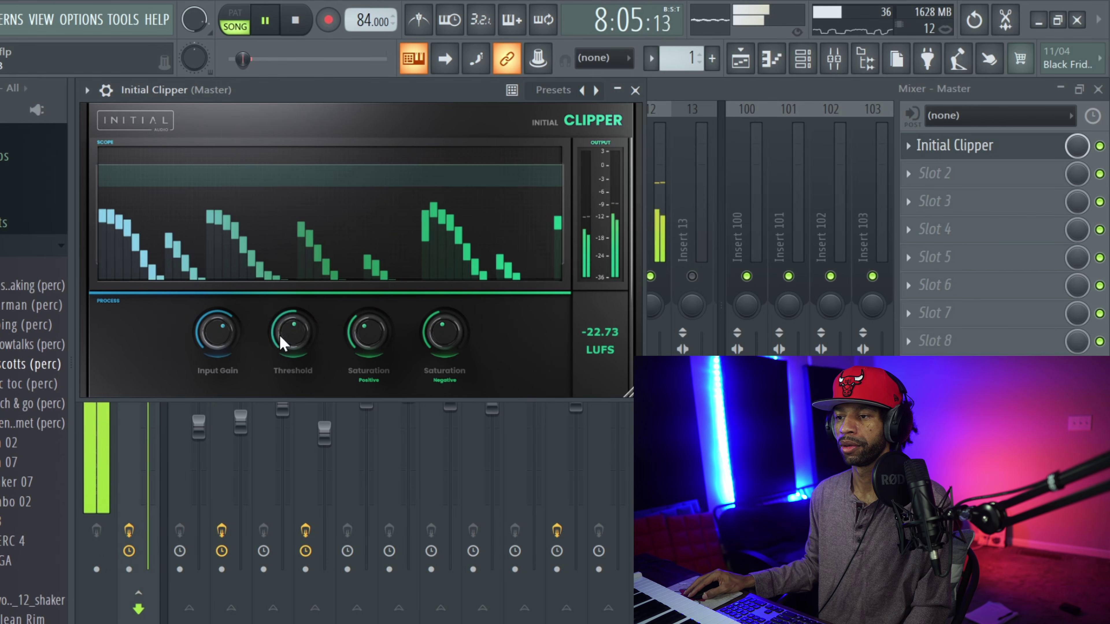
drag(444, 331, 444, 322)
drag(349, 323, 442, 324)
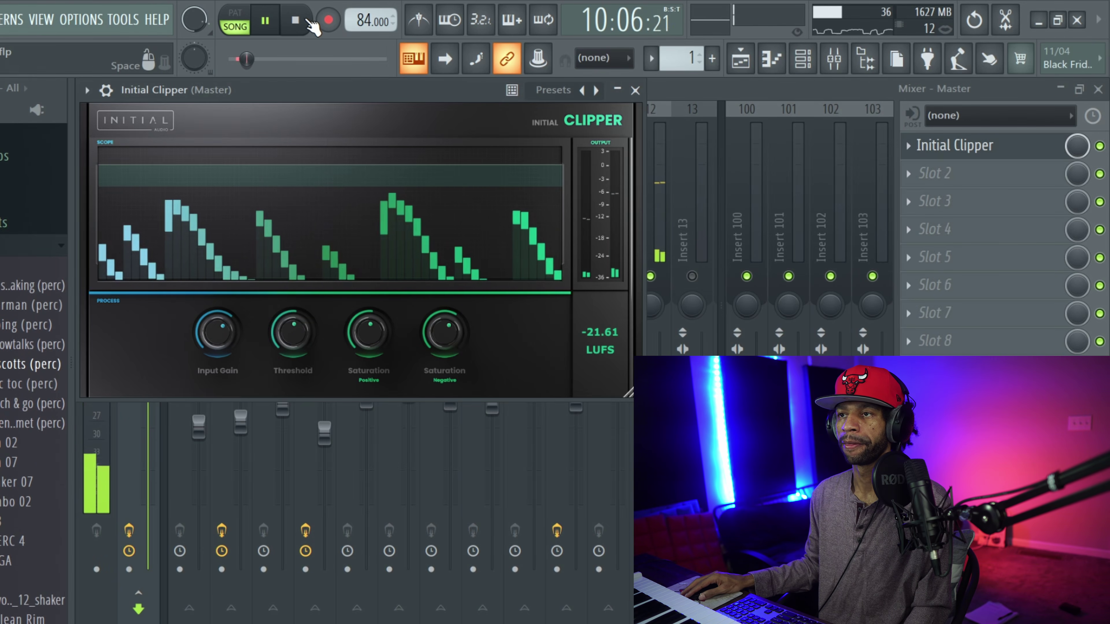
click(296, 21)
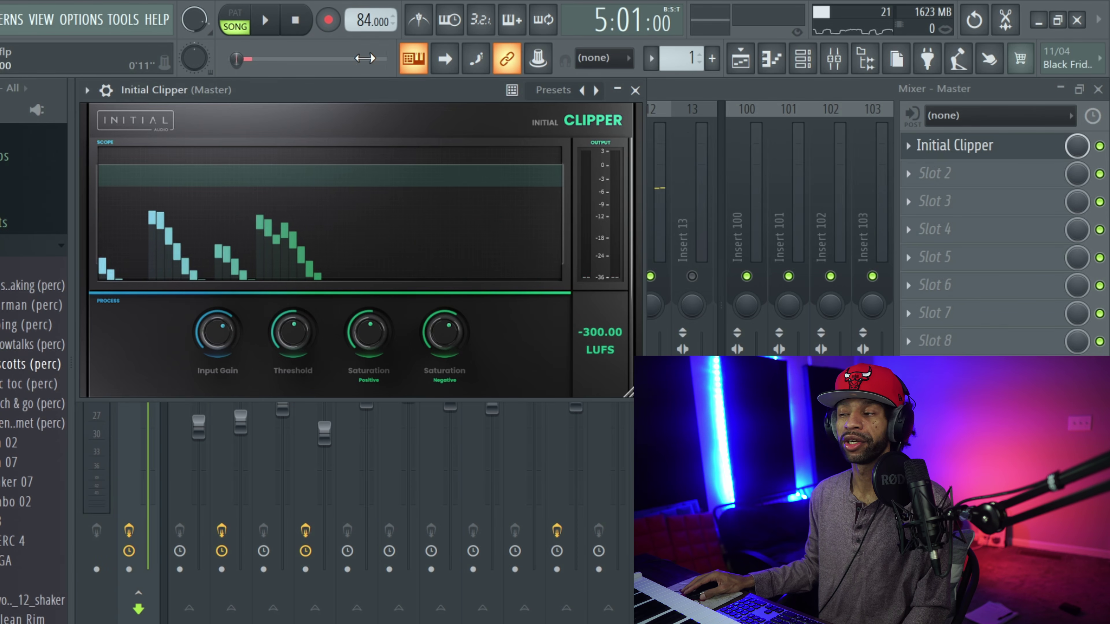
Step: Open the settings of the Initial Clipper Demo drums clip on Track 11, route it to mixer track 5, and check the Channel rack
drag(470, 94, 492, 153)
click(802, 58)
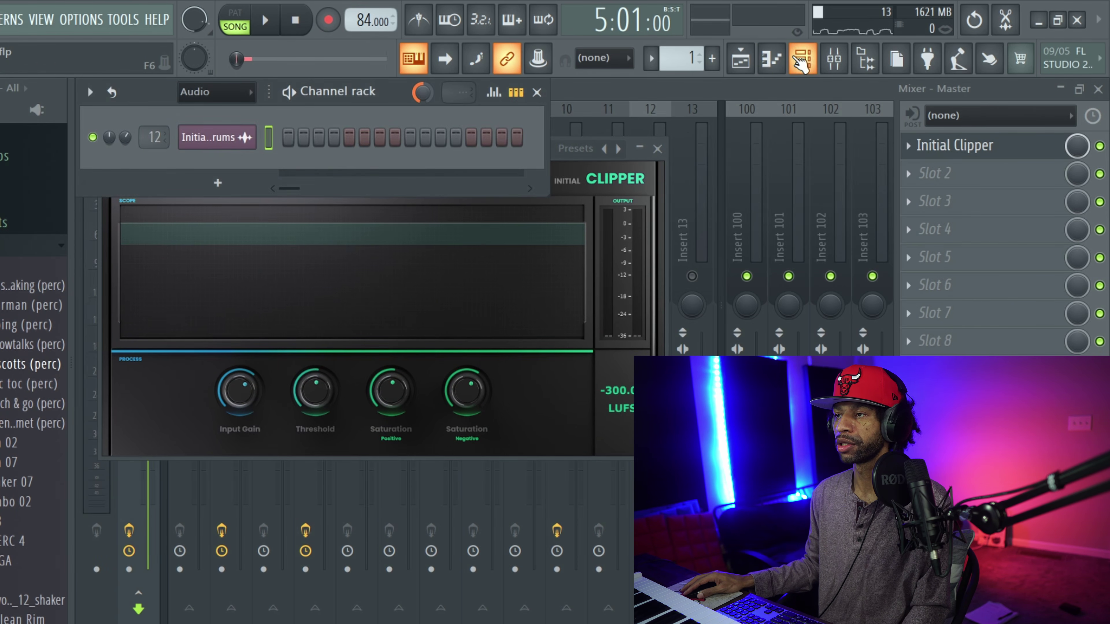
click(748, 61)
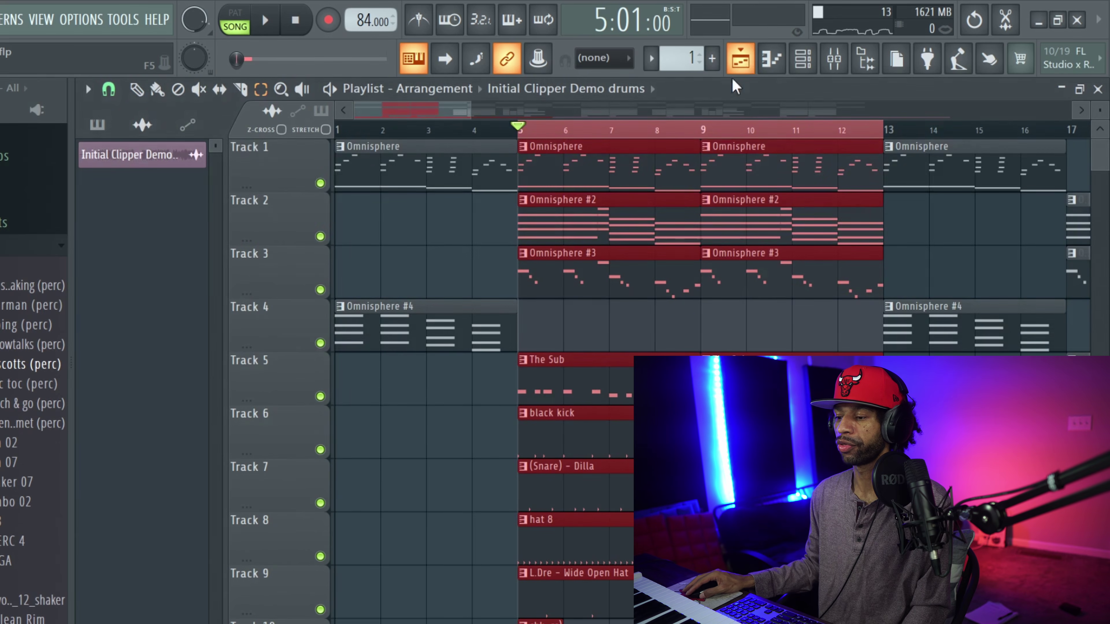
scroll(471, 441, down, 4)
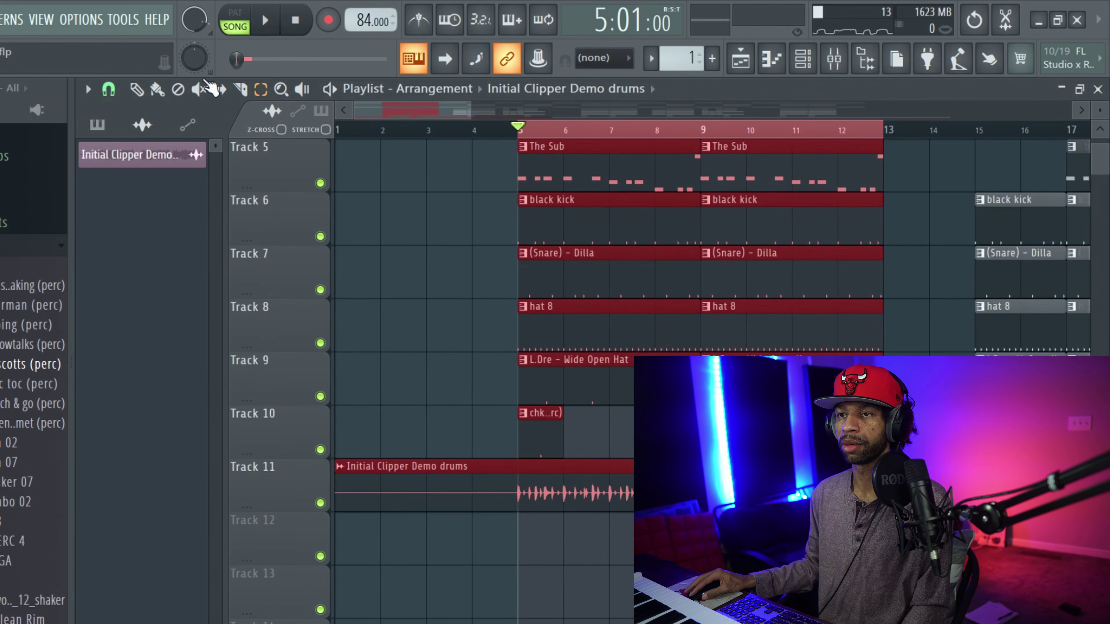
double_click(632, 474)
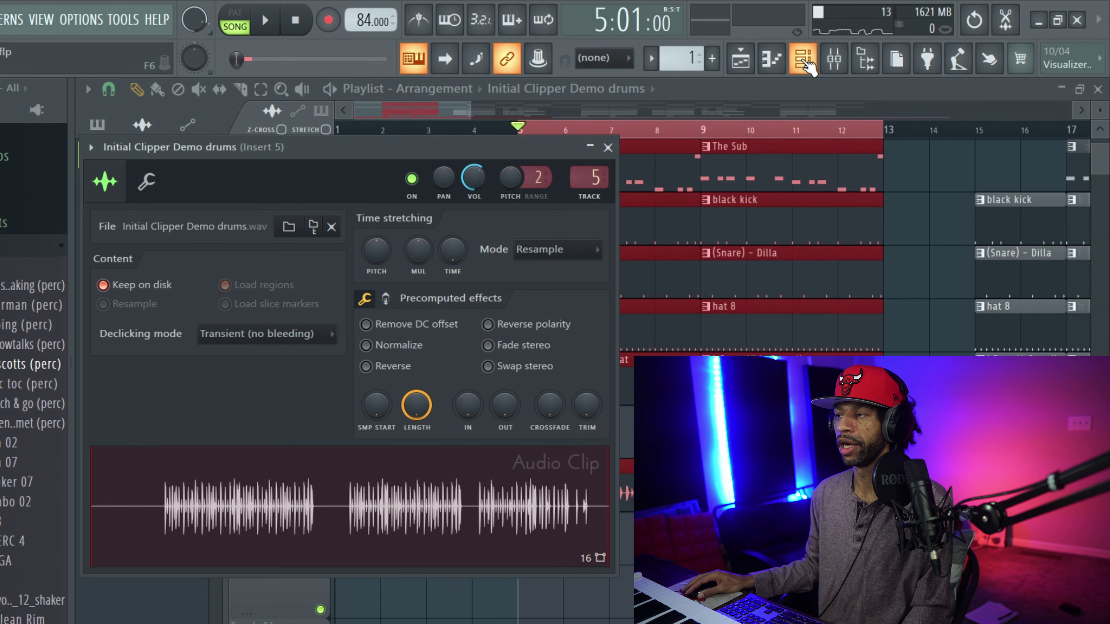
click(808, 67)
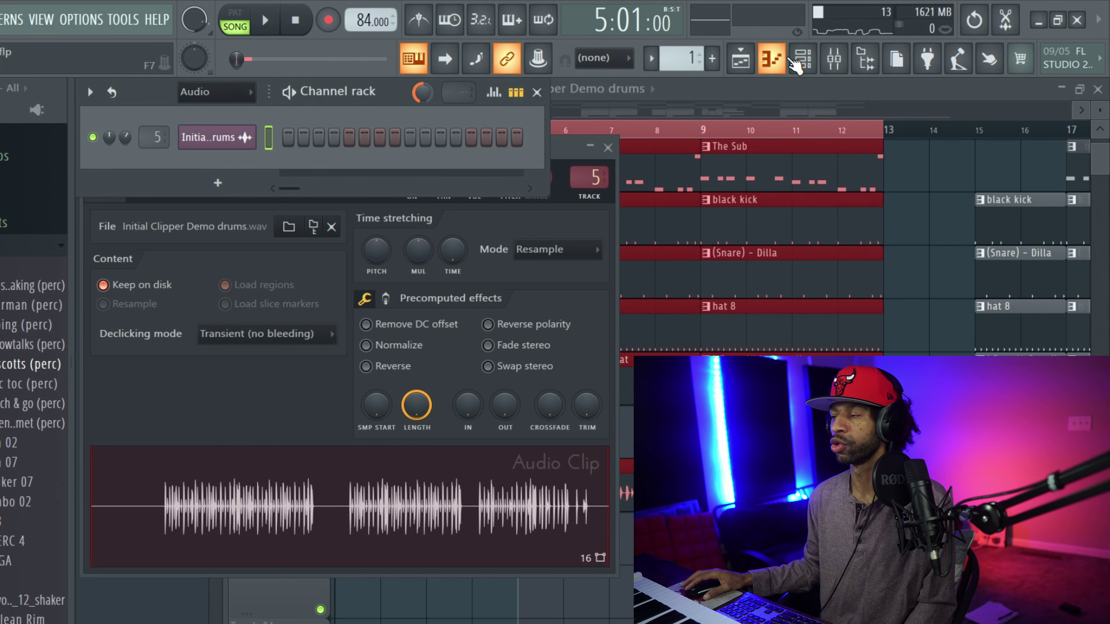
click(806, 60)
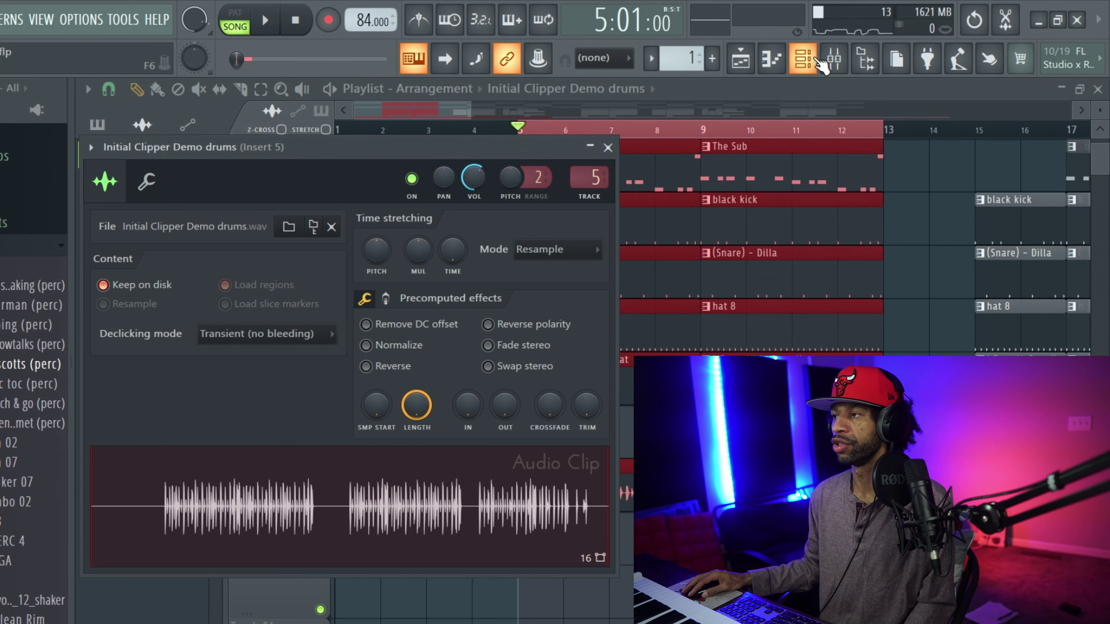
Step: Show the mixer and briefly play the selected range with the drum clip running through Insert 5
click(834, 61)
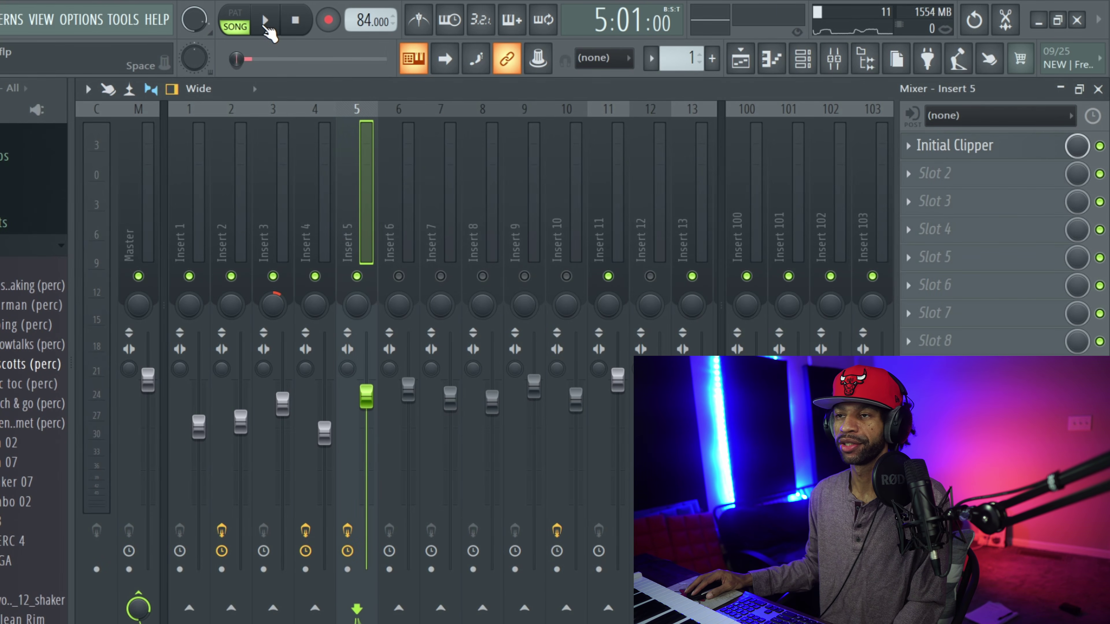
click(265, 22)
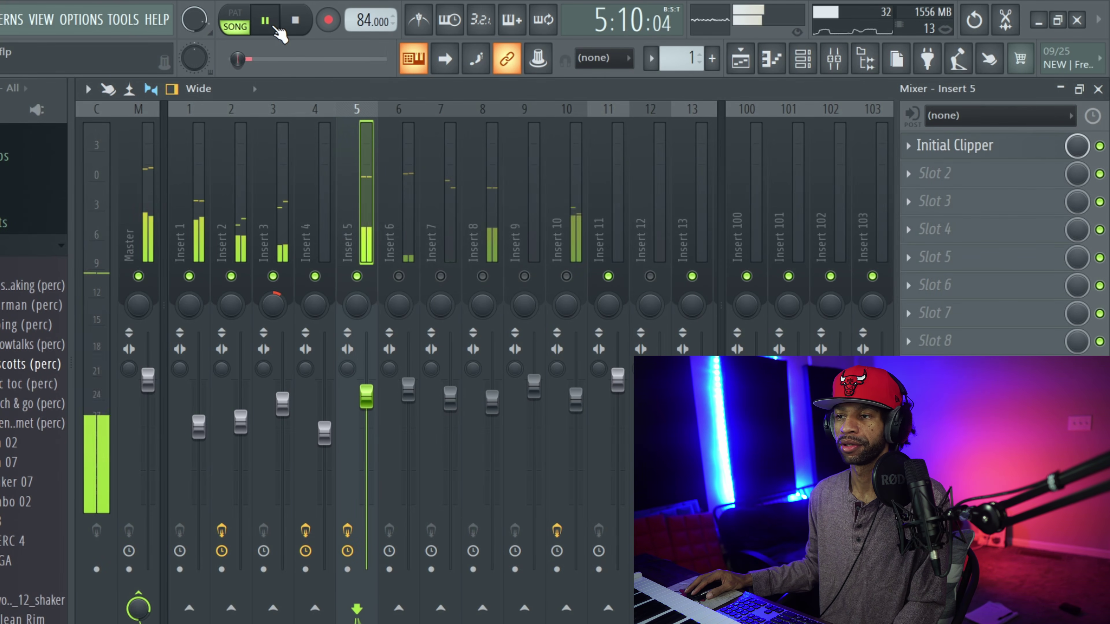
click(297, 21)
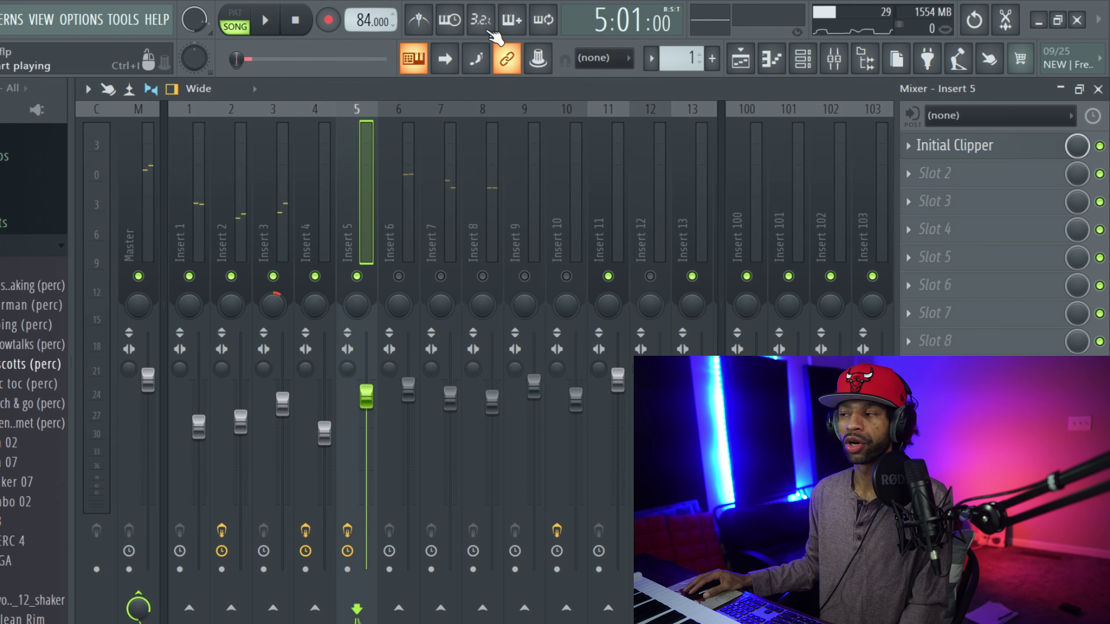
Step: During playback, raise Insert 5's Initial Clipper input gain to +5.28 dB, positive saturation to about 0.60, and negative saturation to 0.75
click(969, 151)
click(969, 151)
click(970, 151)
drag(458, 146, 367, 96)
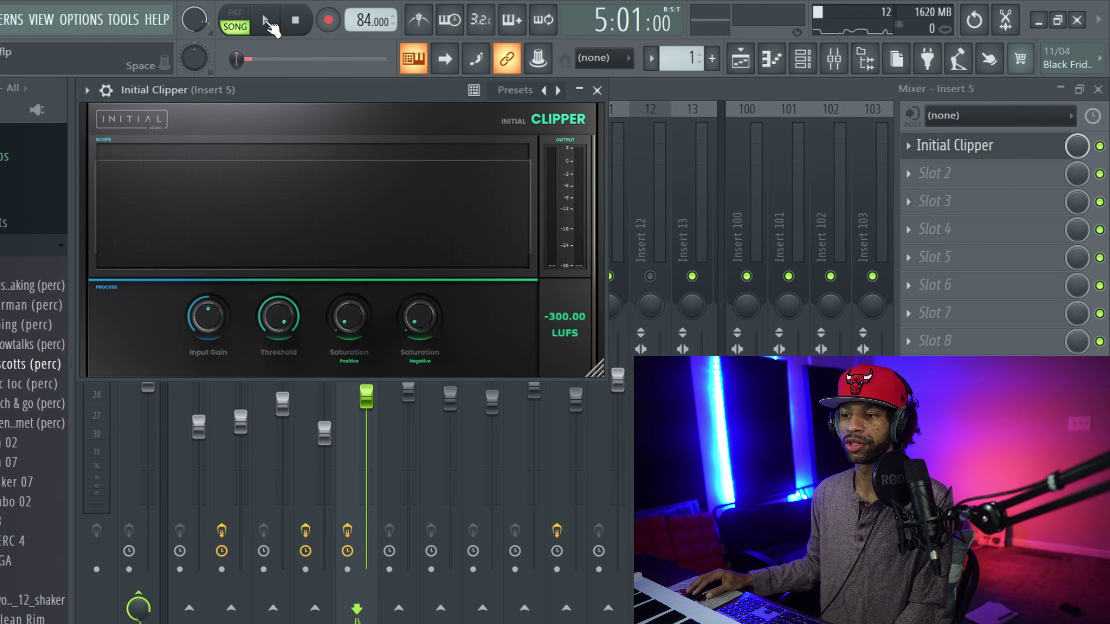
click(265, 21)
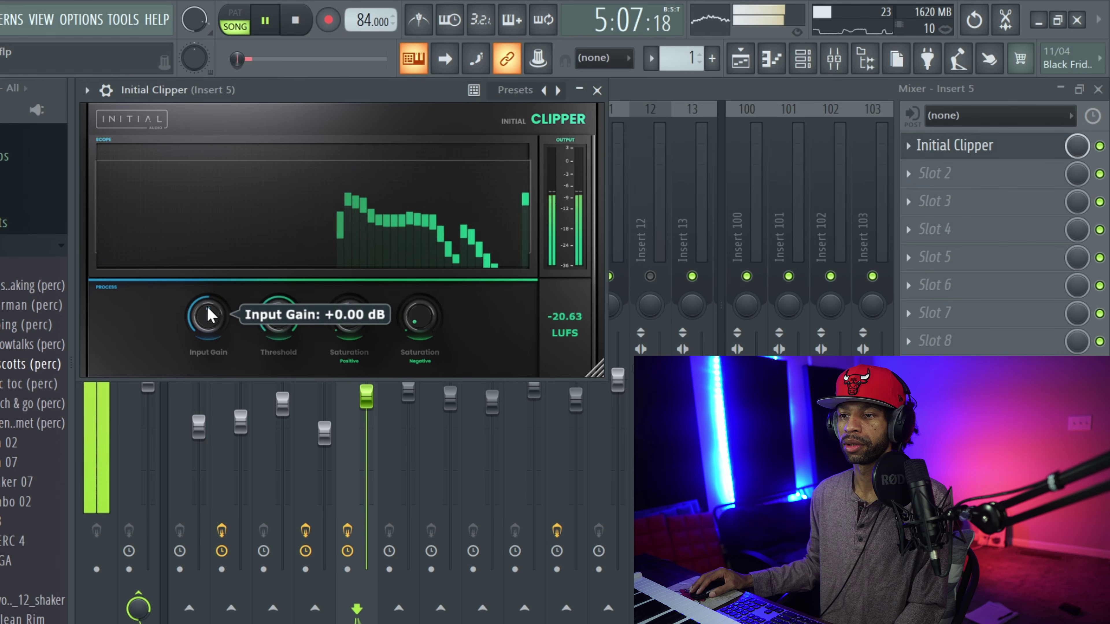
drag(208, 315, 207, 296)
drag(349, 315, 343, 302)
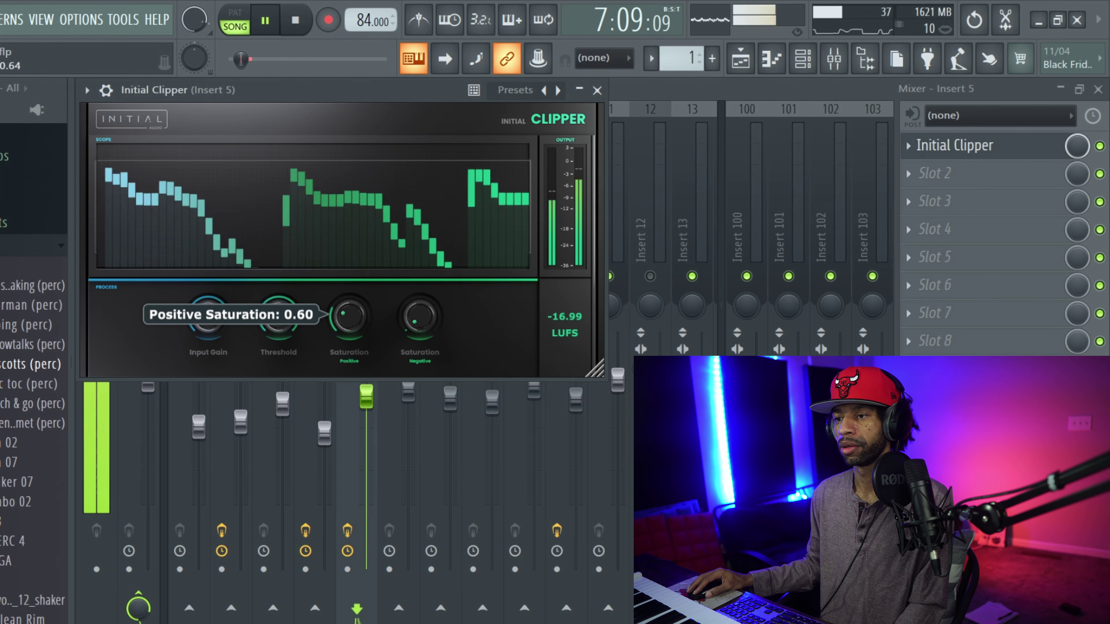
drag(419, 316, 406, 318)
Step: Fine-tune Insert 5's Initial Clipper to +6.17 dB input gain and 0.72 negative saturation, and stop playback
mouse_move(219, 335)
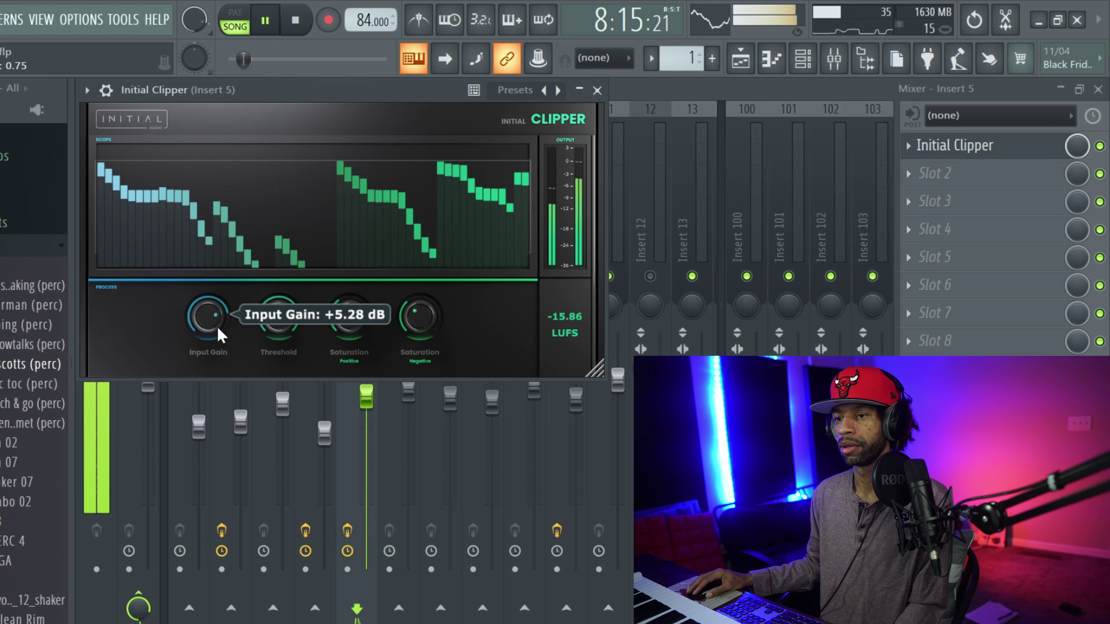
drag(220, 335, 265, 315)
mouse_move(430, 312)
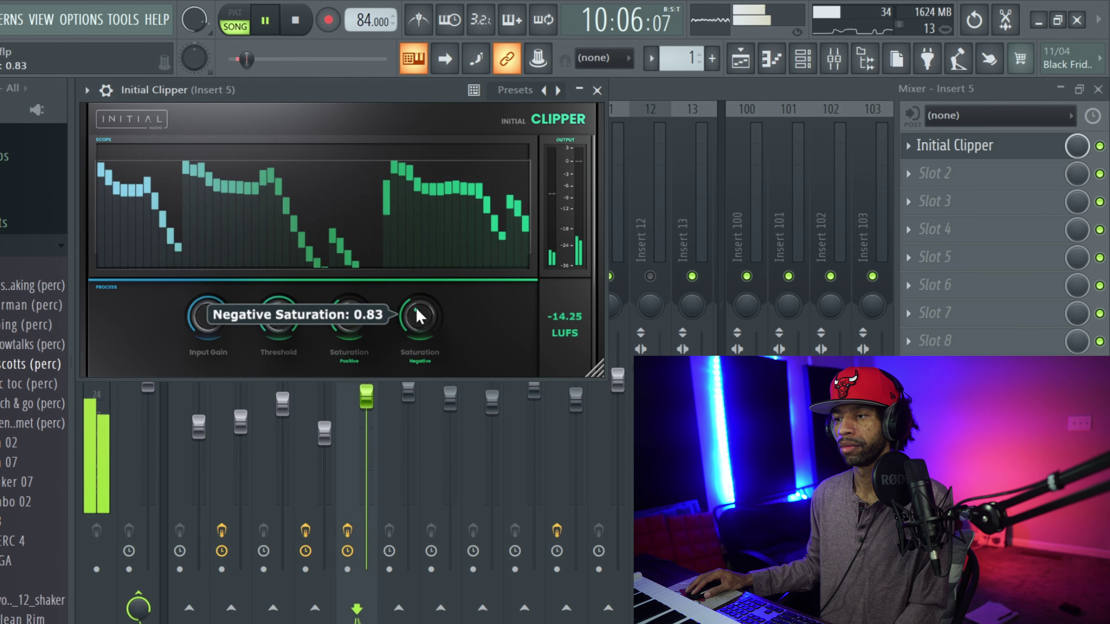
drag(419, 316, 384, 323)
mouse_move(356, 319)
mouse_move(415, 321)
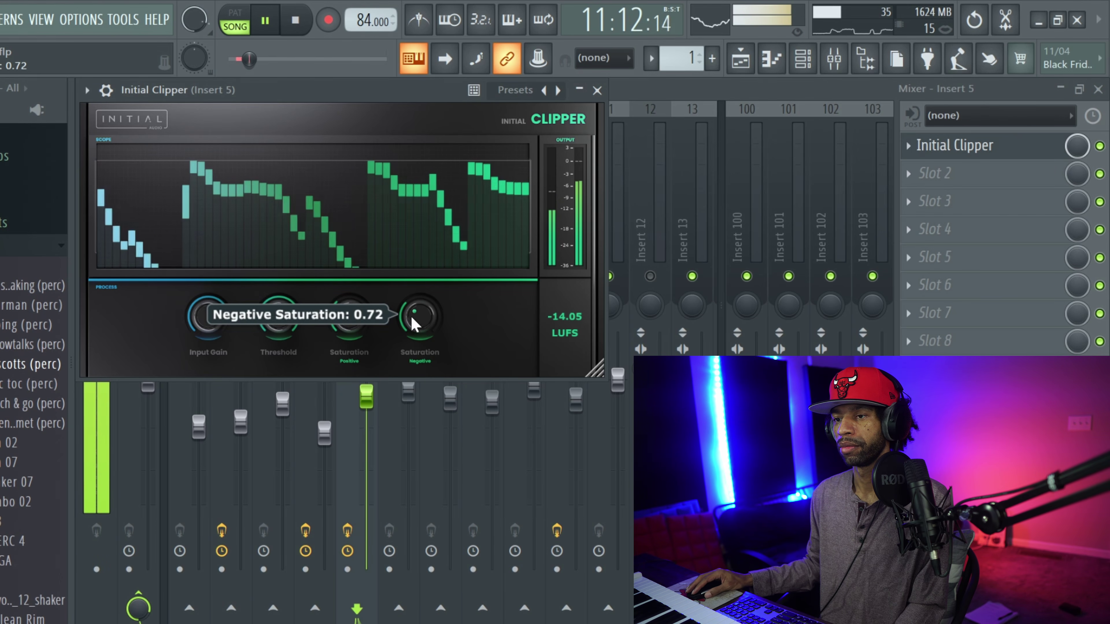
mouse_move(226, 326)
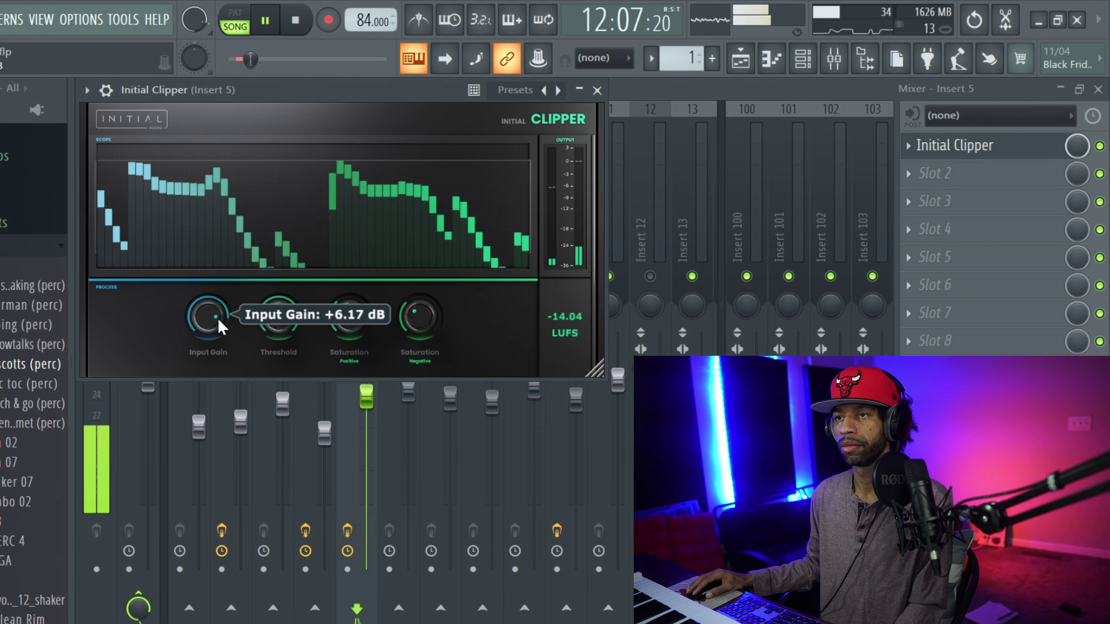
click(296, 22)
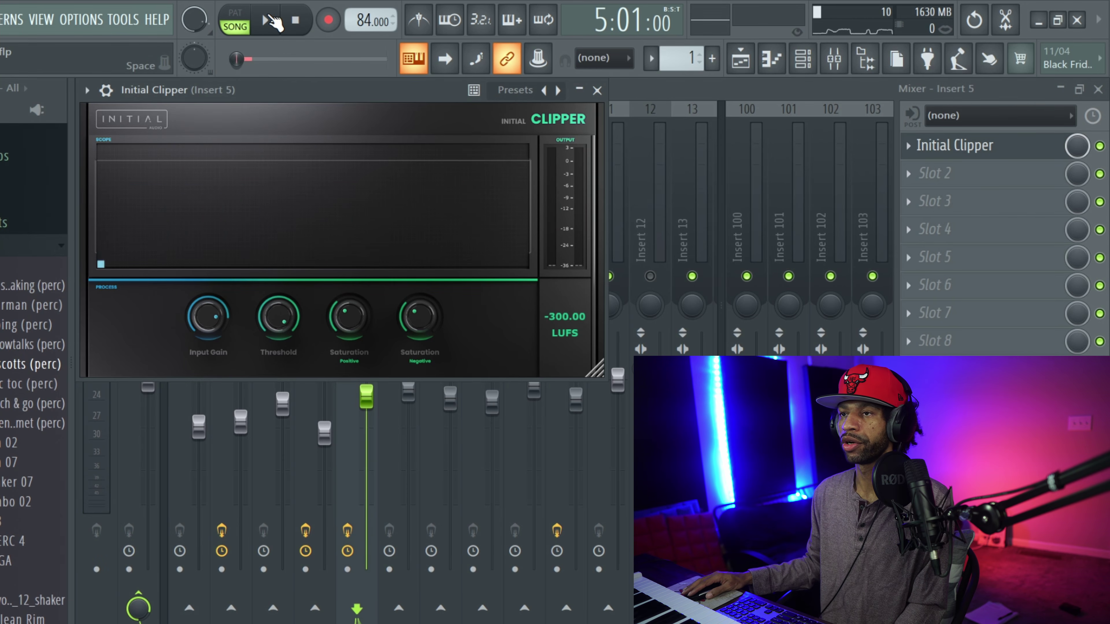
Step: Compare the playing mix with Insert 5's Initial Clipper bypassed and enabled, leave it enabled, and stop playback
click(1100, 146)
key(Escape)
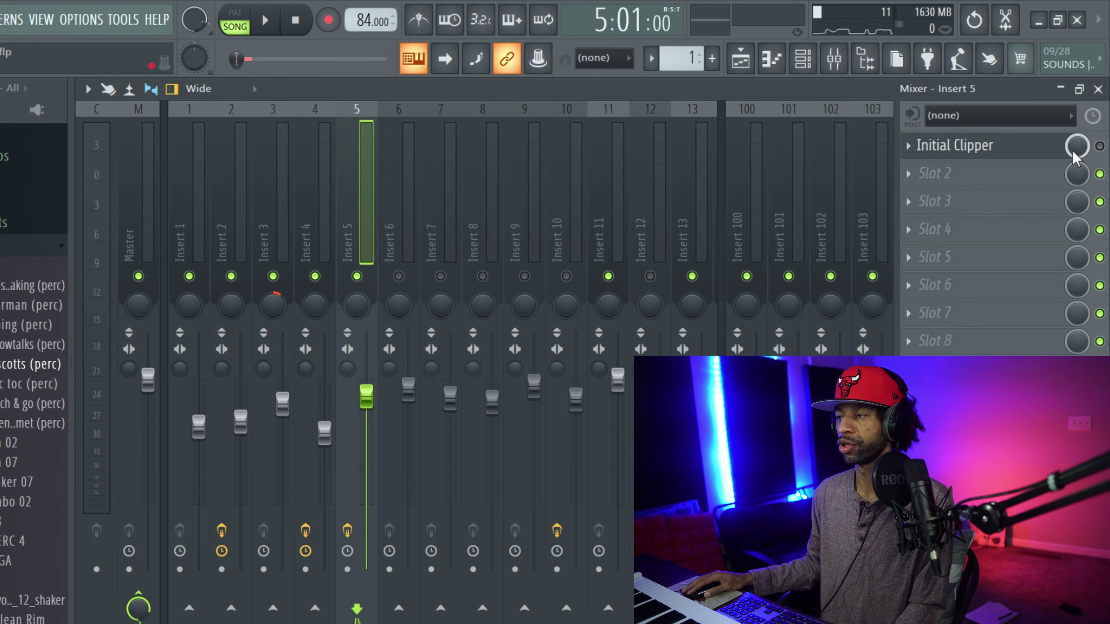
click(274, 25)
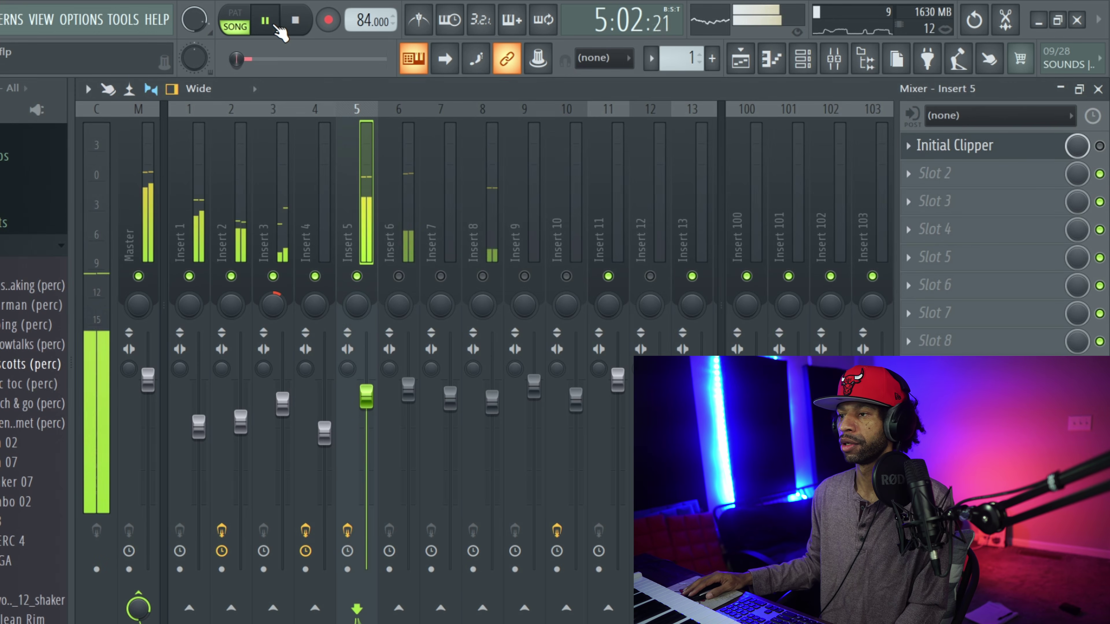
click(1100, 146)
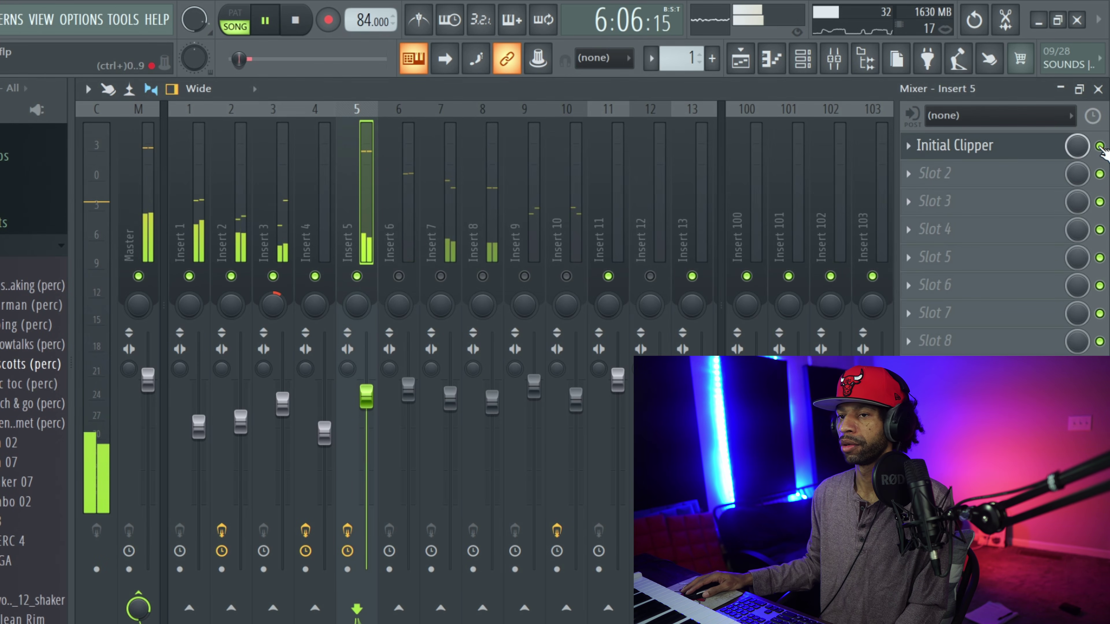
click(1100, 146)
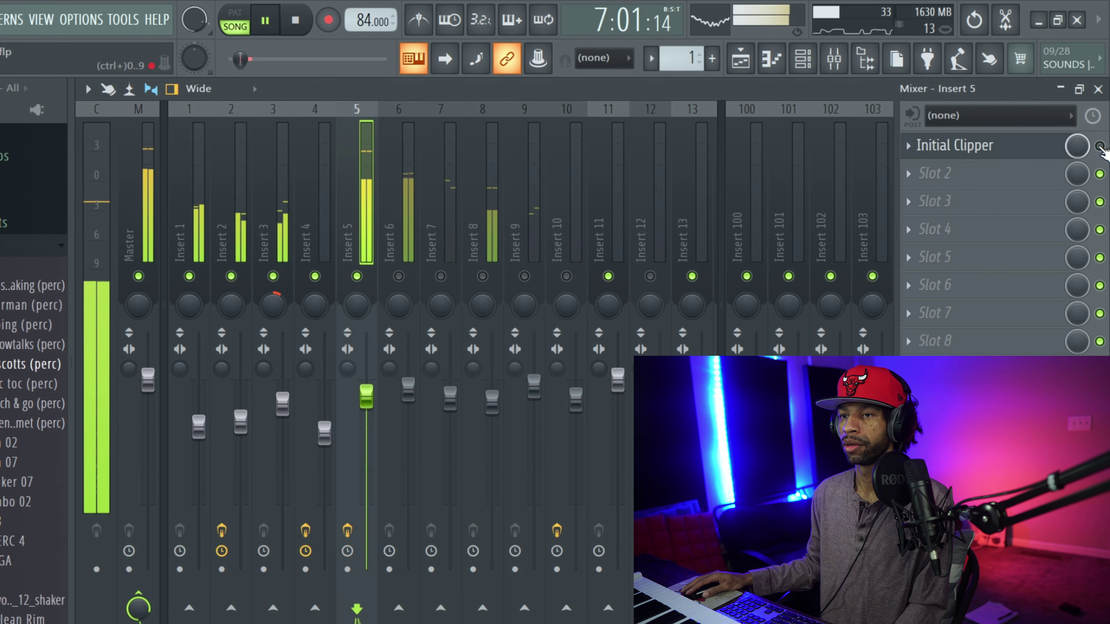
click(1100, 146)
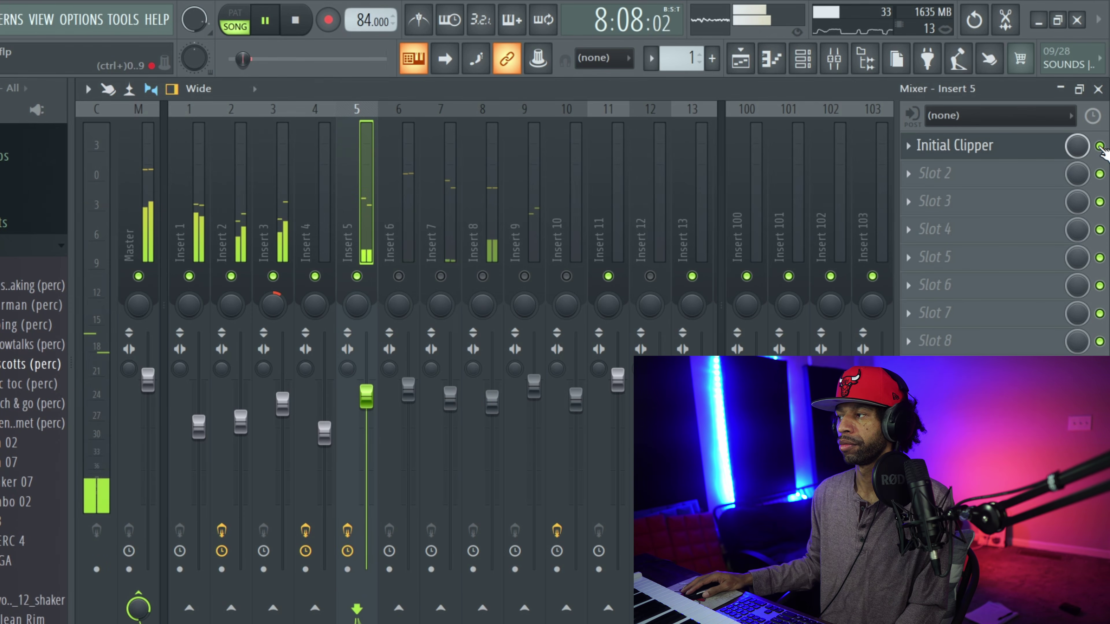
click(299, 21)
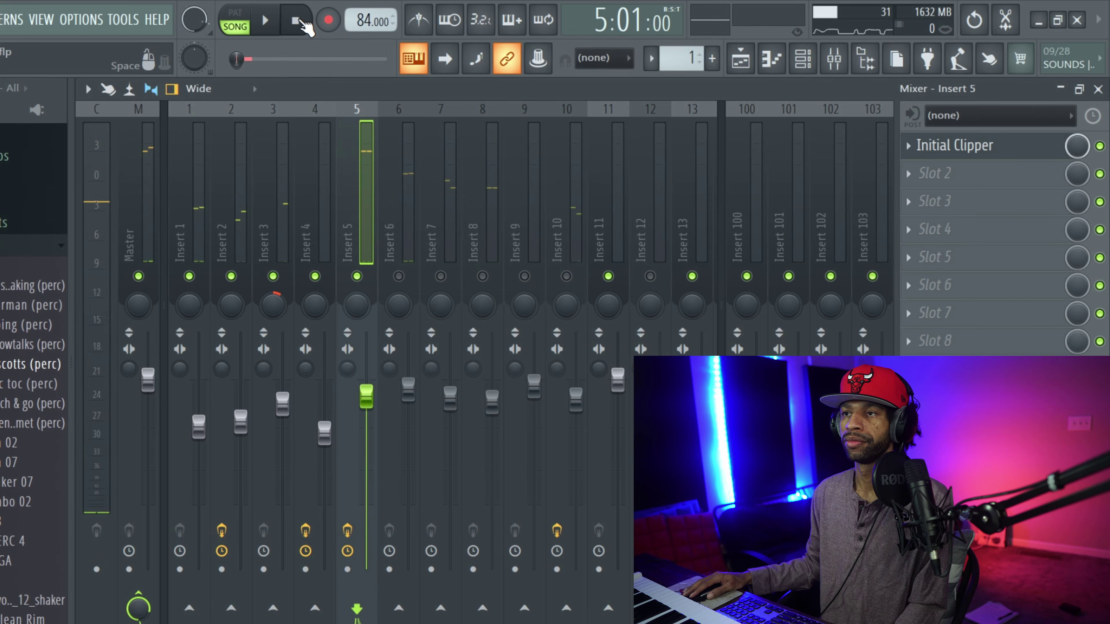